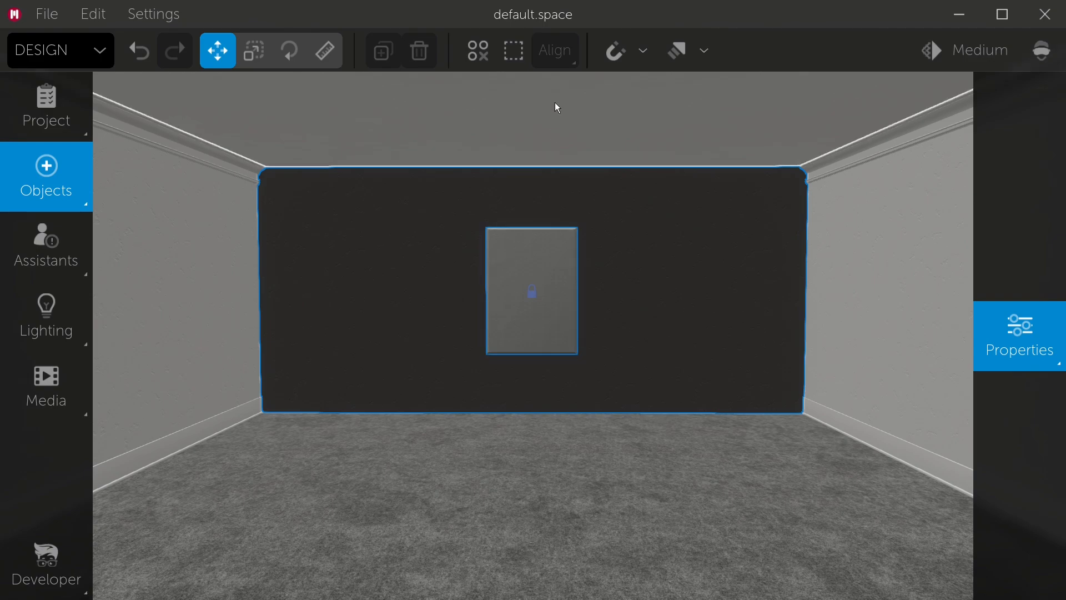
- Scale the wall panel taller from its top edge and narrower from its right edge
click(671, 60)
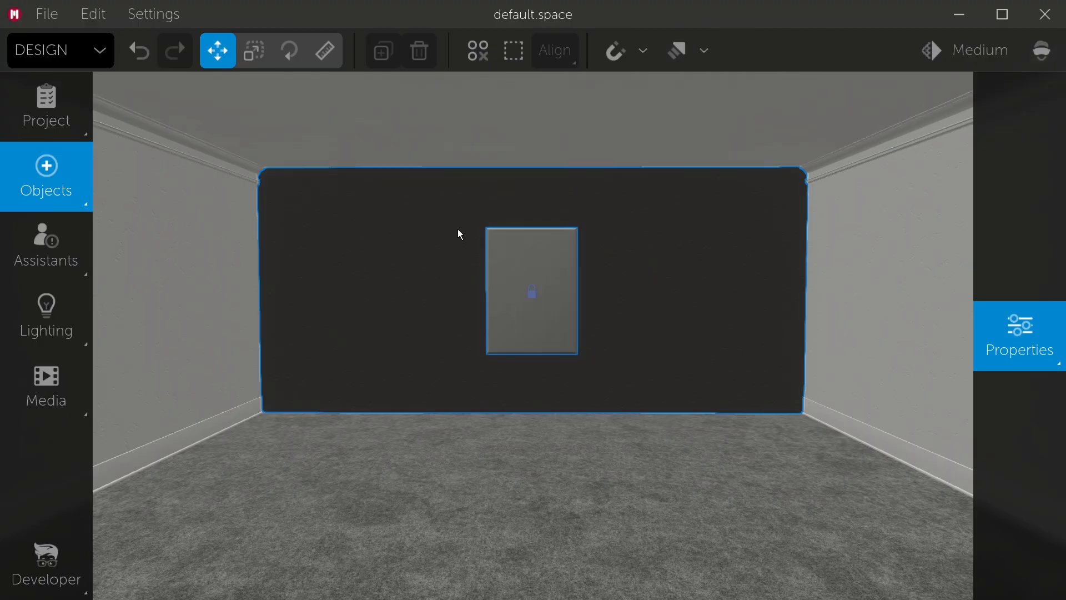
click(540, 285)
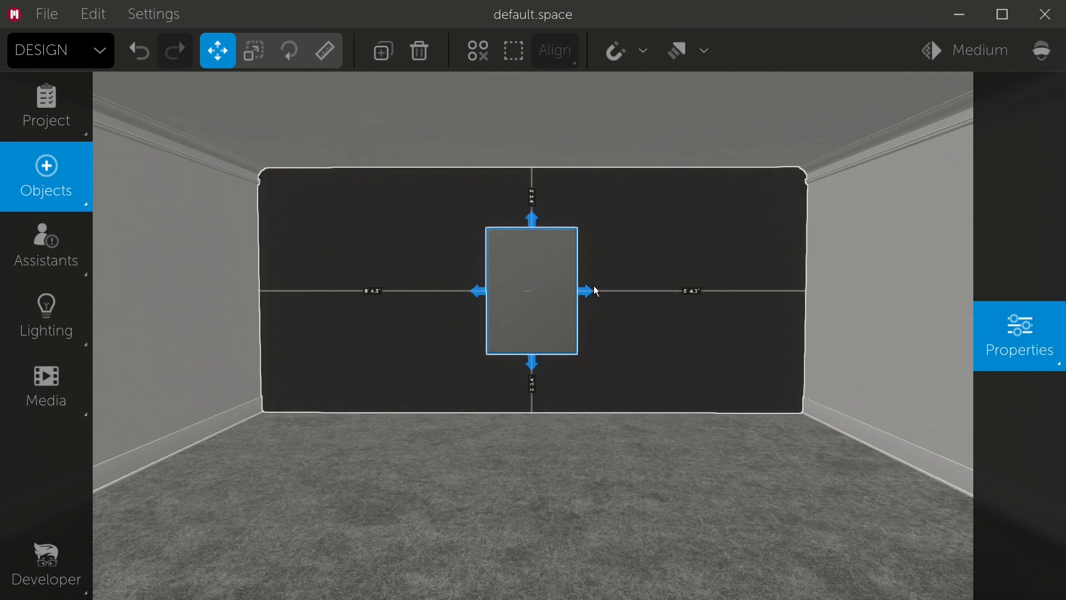
key(s)
drag(532, 229, 532, 199)
click(584, 288)
click(559, 280)
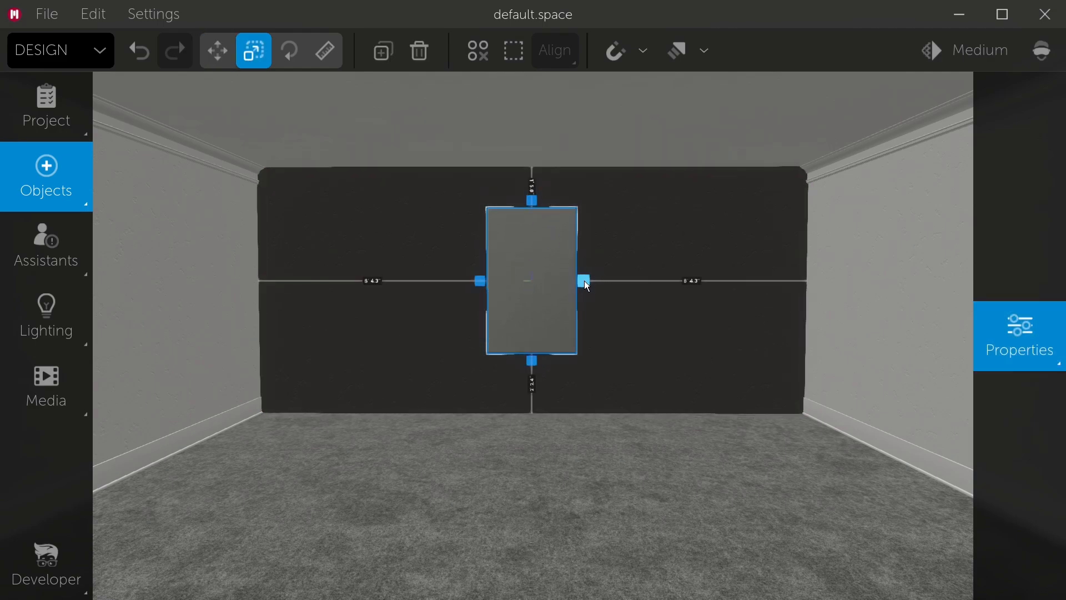
drag(582, 281, 571, 282)
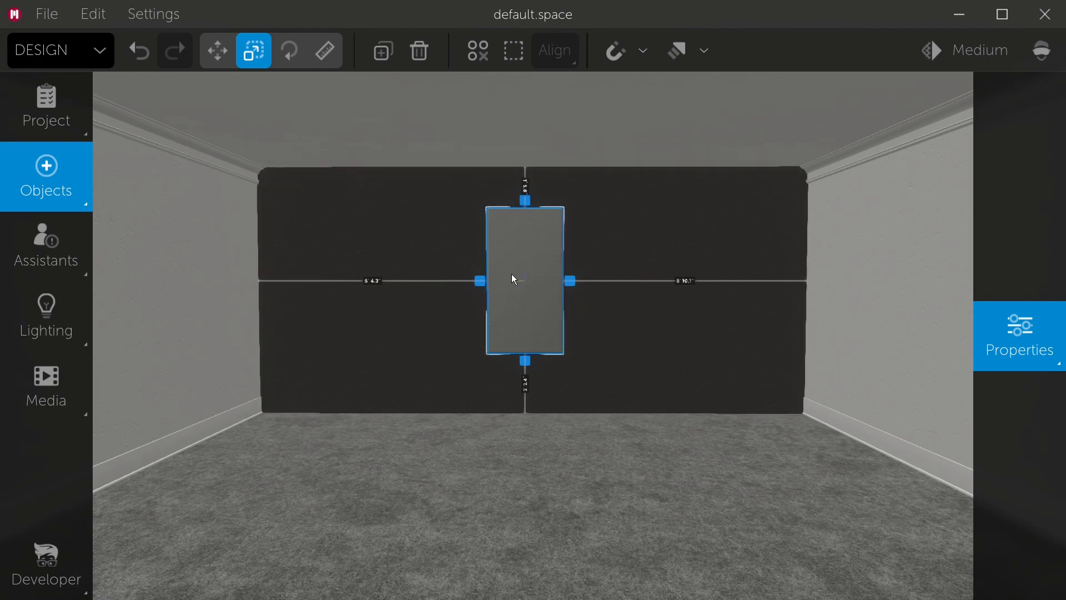
- Set the distance between the panel and the wall's left end to 3' 6"
mouse_move(512, 274)
right_down()
mouse_move(583, 274)
mouse_move(512, 280)
right_up()
key(w)
key(a)
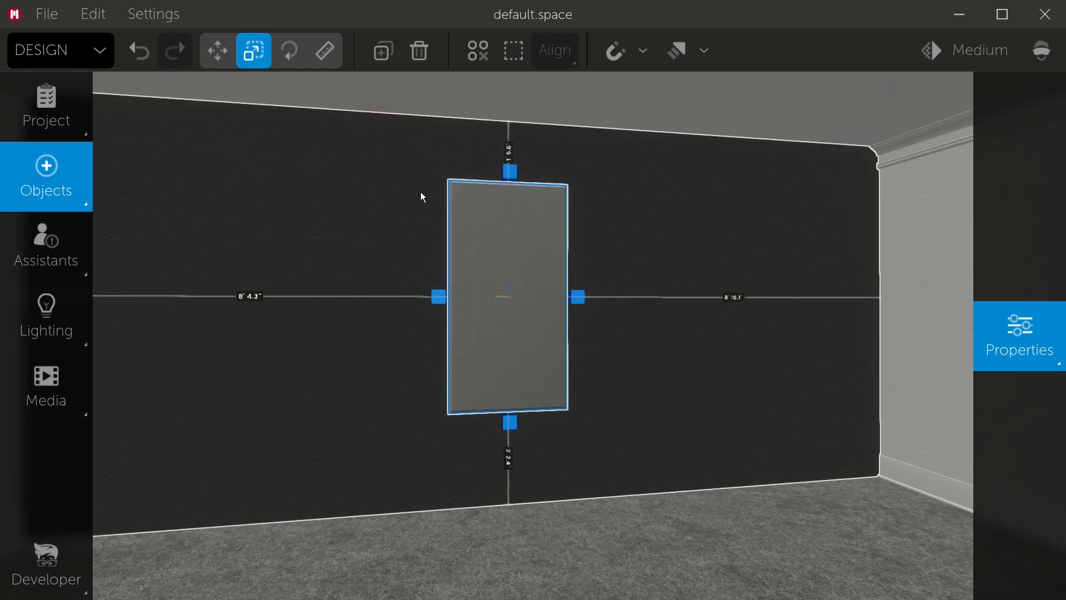
right_drag(423, 195, 541, 160)
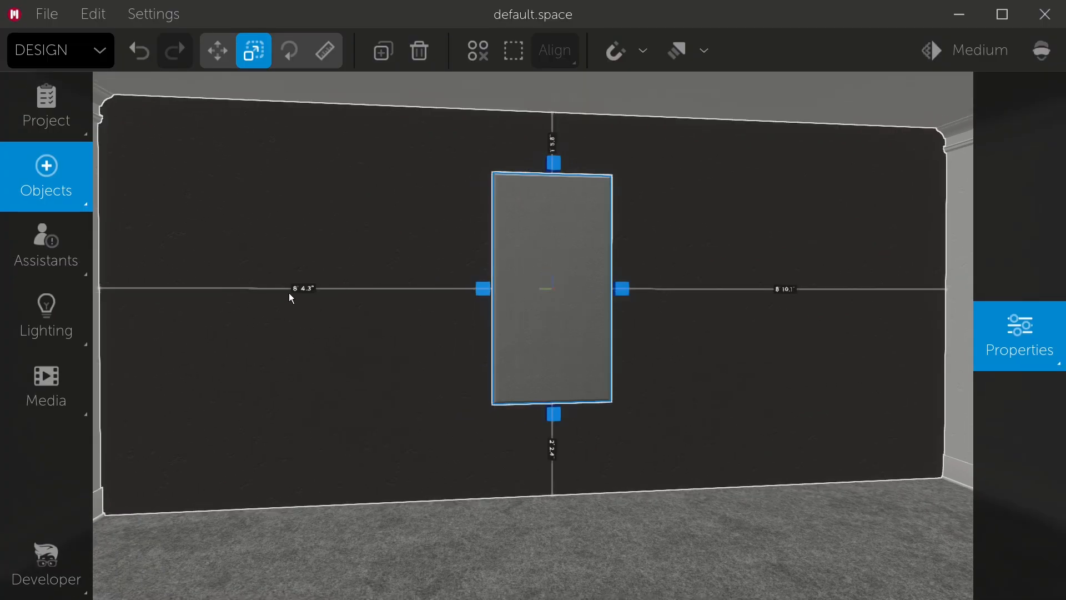
right_drag(290, 293, 388, 288)
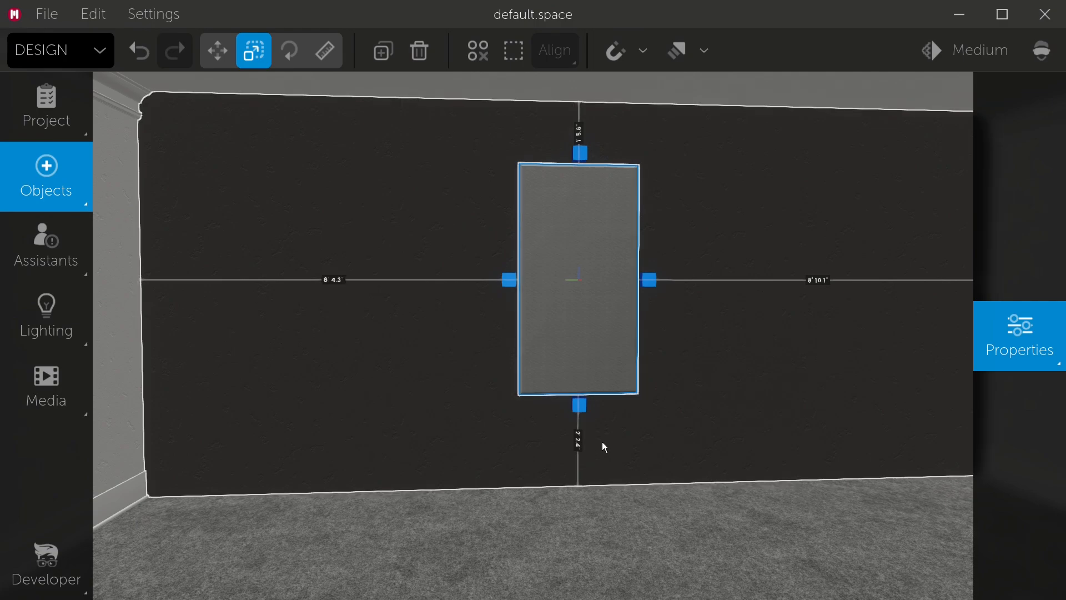
click(338, 280)
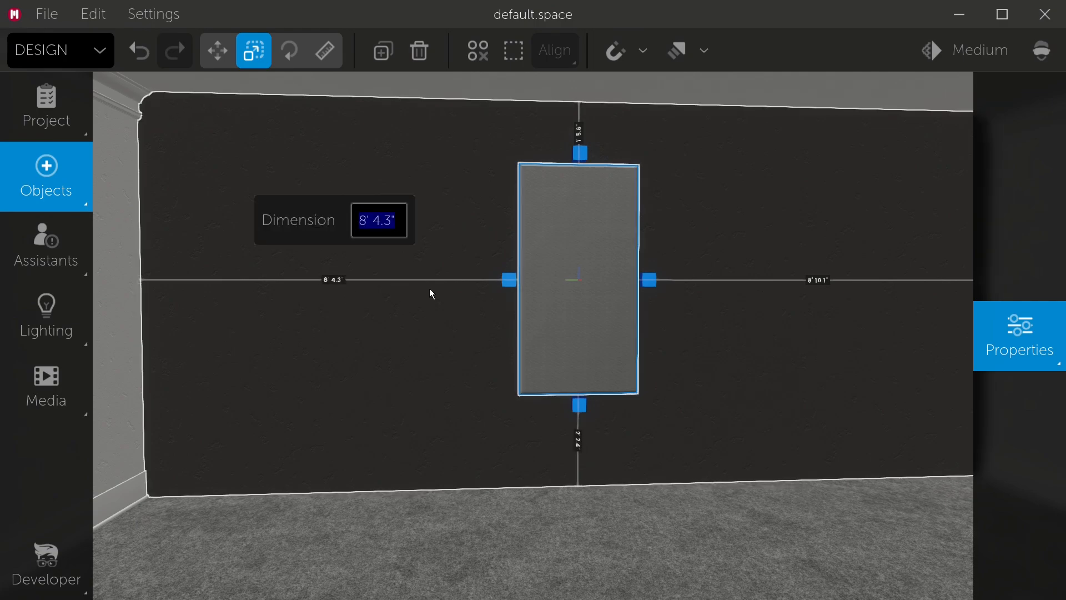
key(BackSpace)
text(3)
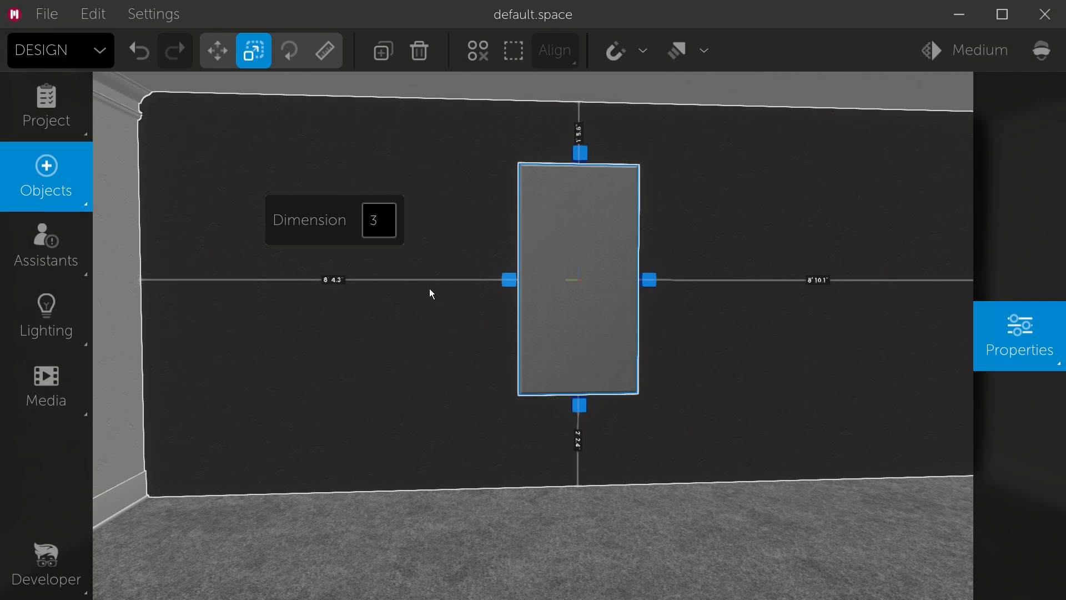
text(' 6")
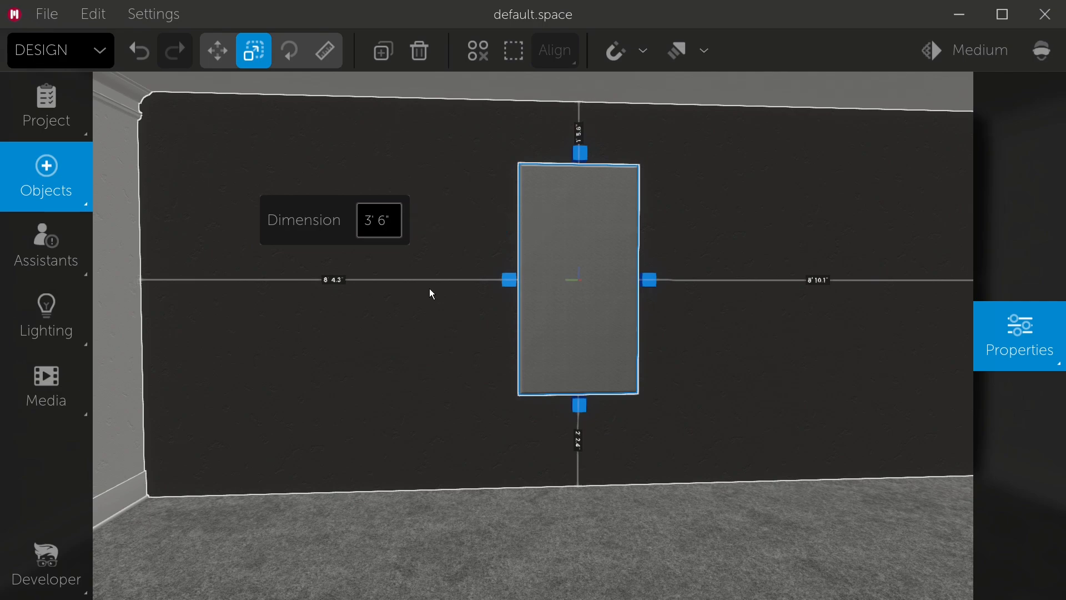
key(Return)
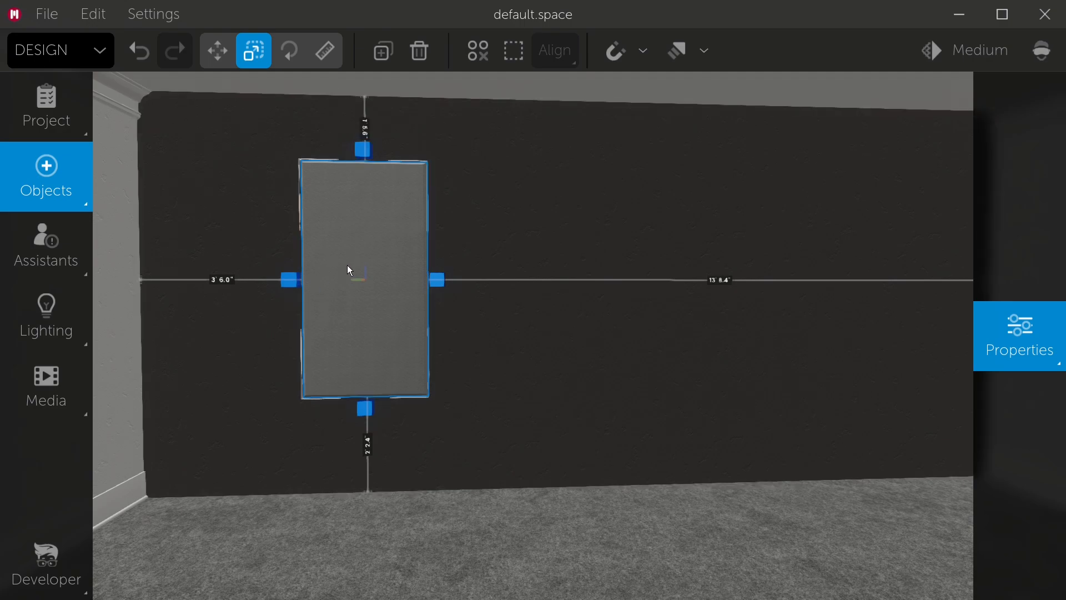
- Duplicate the panel to its right, and shift the original up and the copy down
alt+drag(350, 270, 593, 307)
click(355, 320)
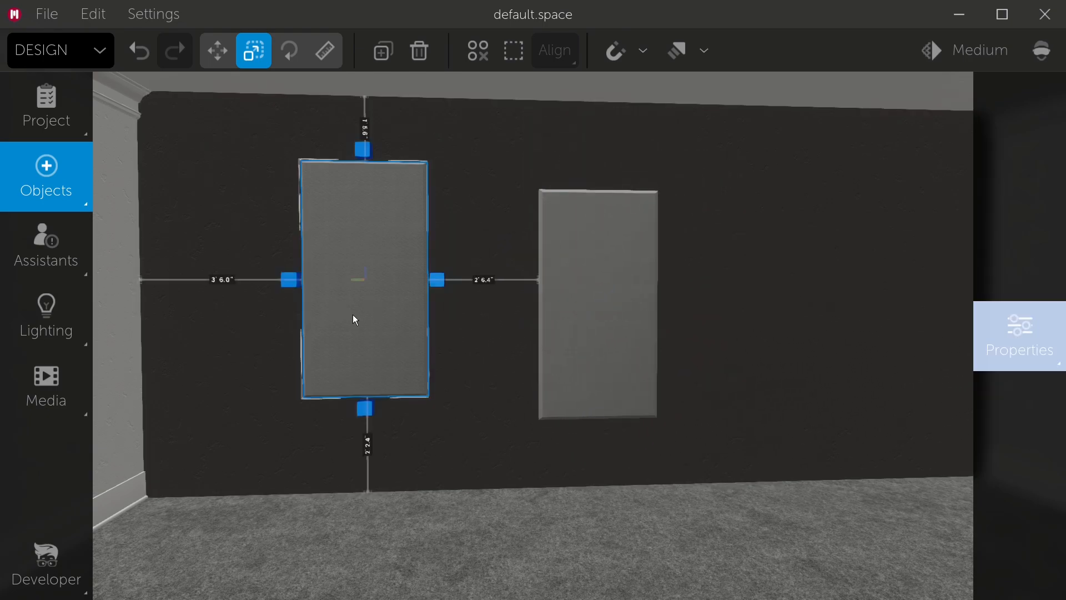
drag(356, 320, 367, 273)
drag(604, 309, 602, 358)
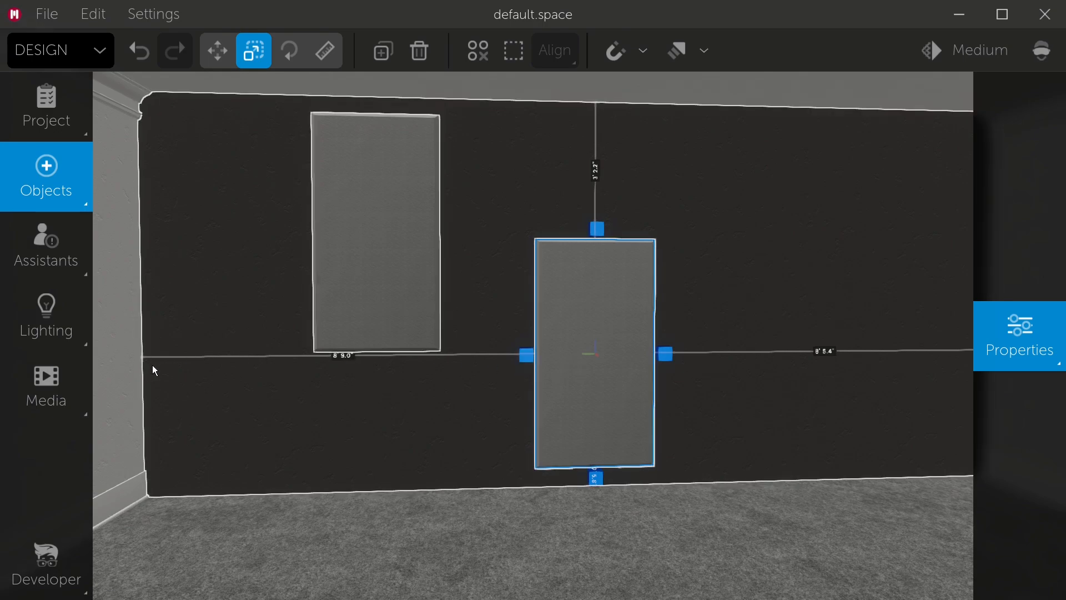
- Reposition both panels so they stand side by side at roughly the same height on the wall
drag(568, 365, 587, 321)
click(305, 250)
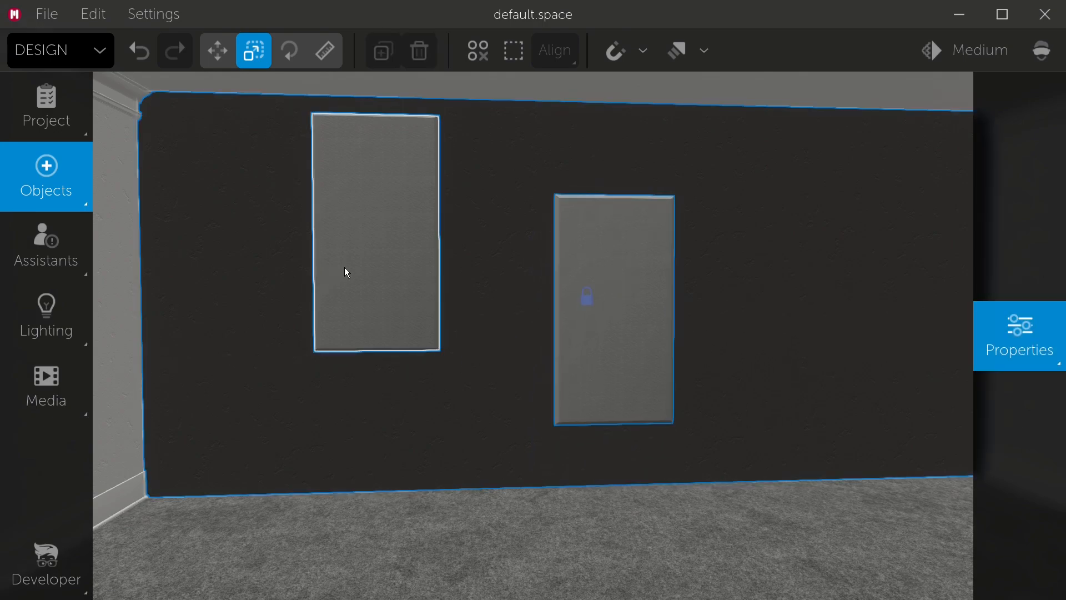
drag(344, 268, 343, 300)
click(673, 312)
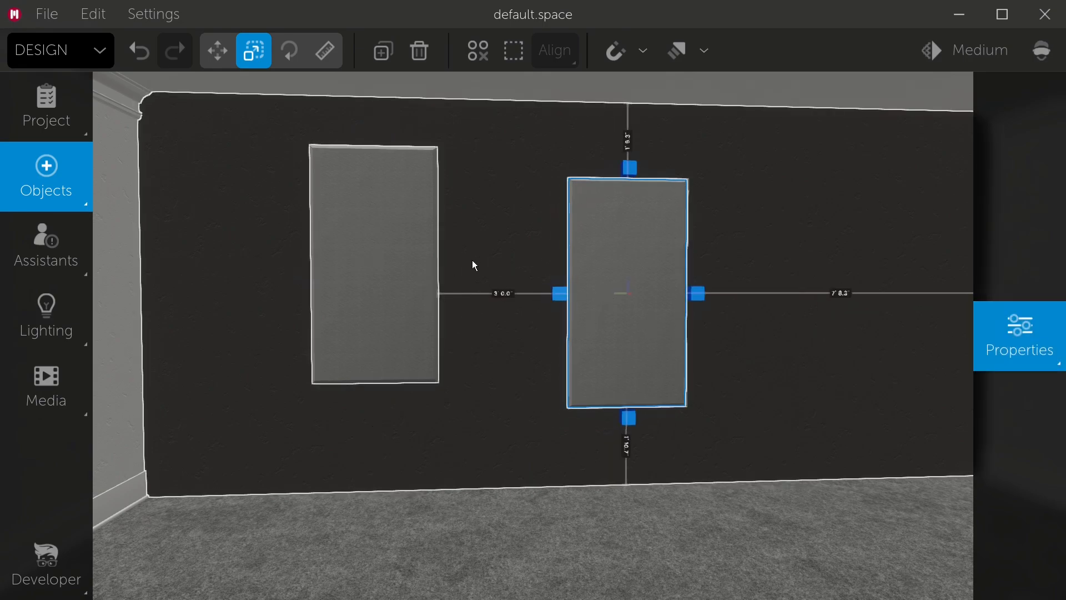
mouse_move(416, 277)
mouse_down()
mouse_move(410, 300)
mouse_move(414, 290)
mouse_up()
drag(578, 295, 589, 306)
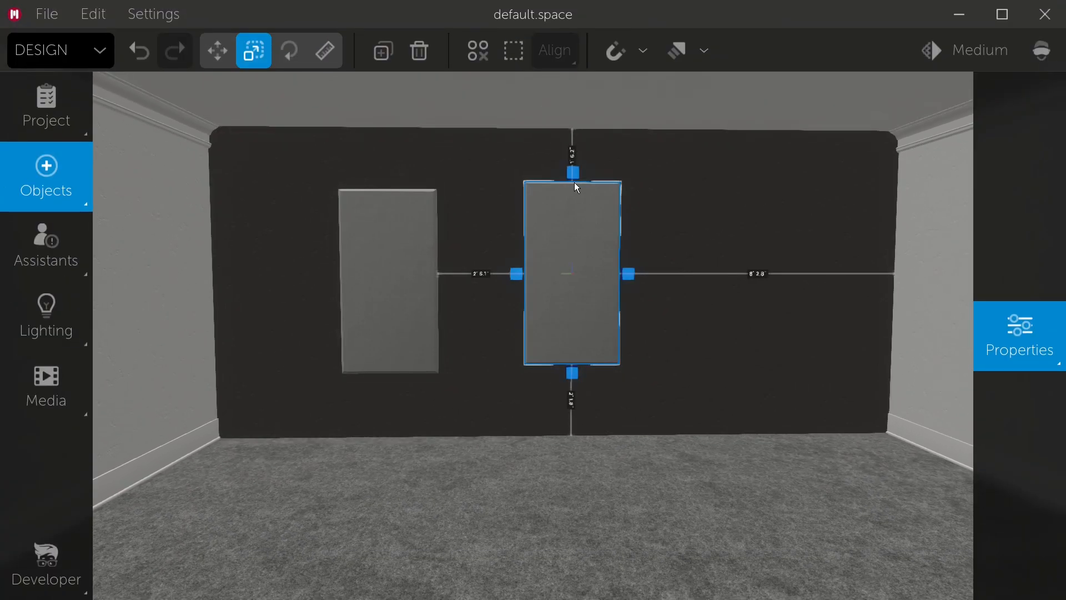
- Shrink the copied panel from its top, left and bottom edges and shift it toward the original panel
drag(573, 173, 573, 198)
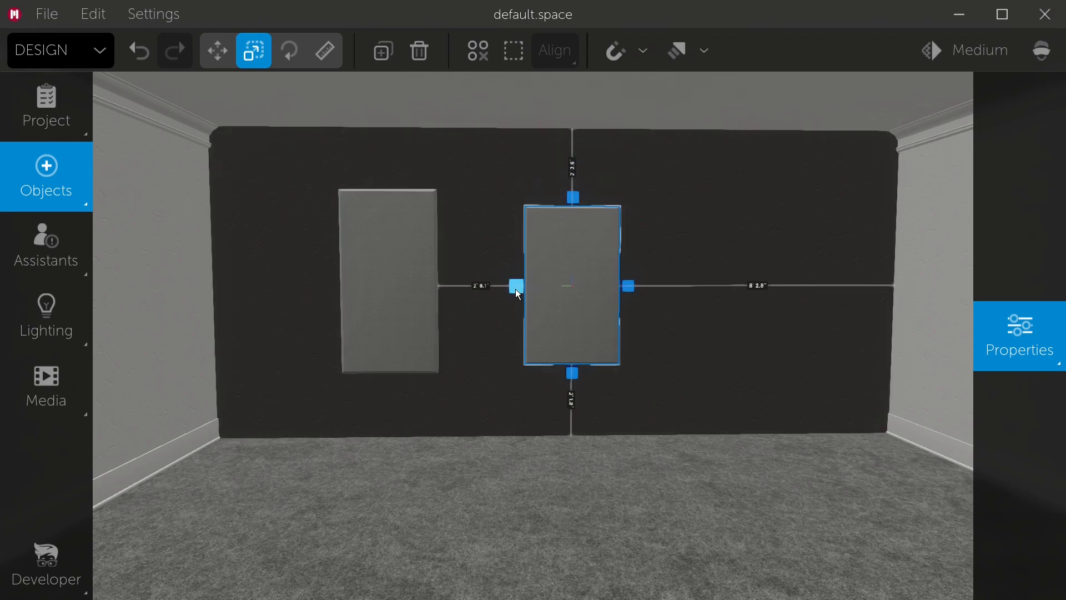
drag(516, 289, 535, 289)
drag(572, 371, 575, 344)
drag(581, 268, 557, 266)
- Adjust the copied panel into a tall, narrow shape and place it slightly lower on the wall
drag(554, 205, 549, 179)
mouse_move(589, 284)
mouse_down()
mouse_move(628, 280)
mouse_move(572, 283)
mouse_move(605, 277)
mouse_up()
mouse_move(552, 178)
mouse_down()
mouse_move(547, 300)
mouse_move(548, 162)
mouse_up()
drag(546, 273, 532, 313)
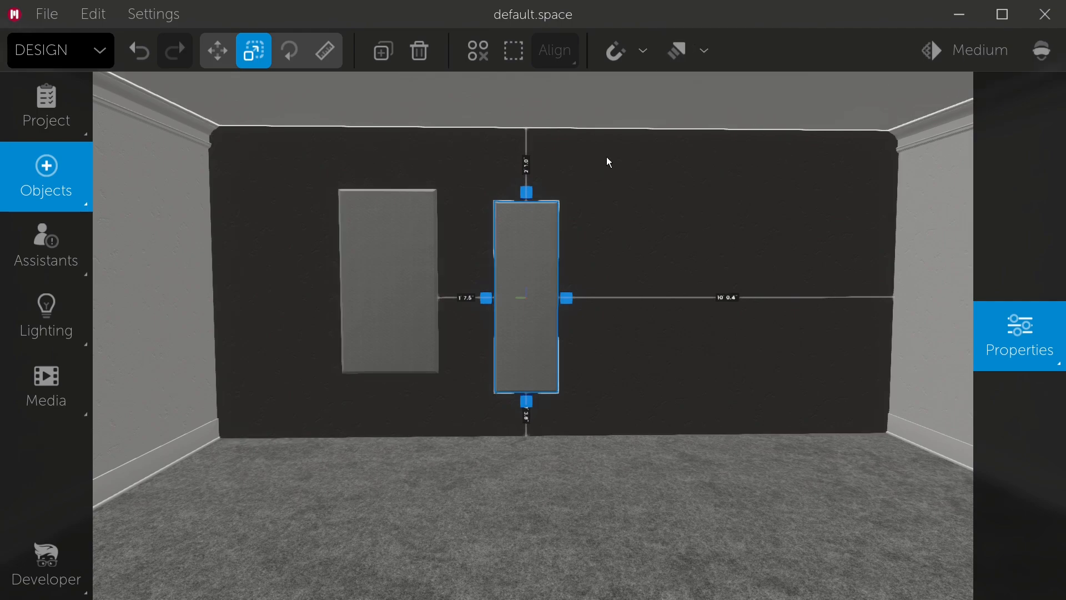
click(528, 281)
drag(528, 205, 523, 213)
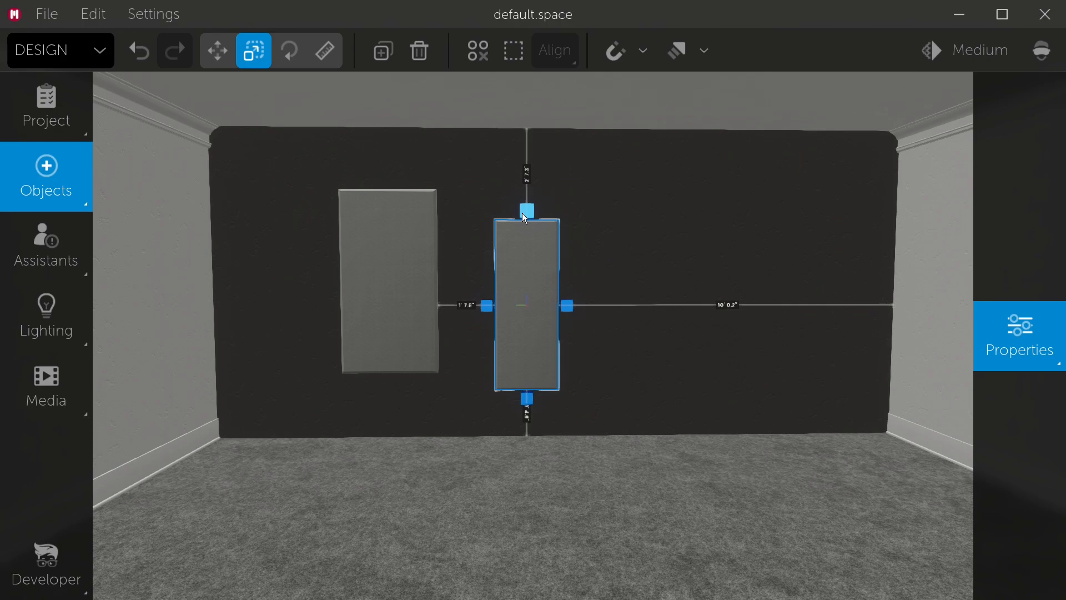
- Turn on incremental movement/sizing and open its increment options
click(682, 51)
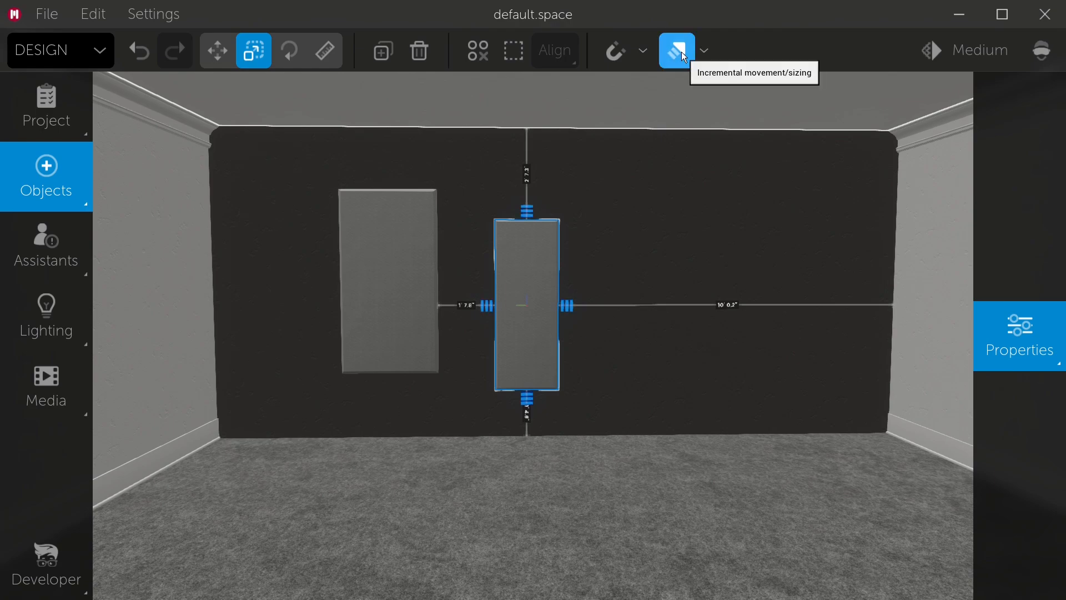
click(682, 52)
click(681, 51)
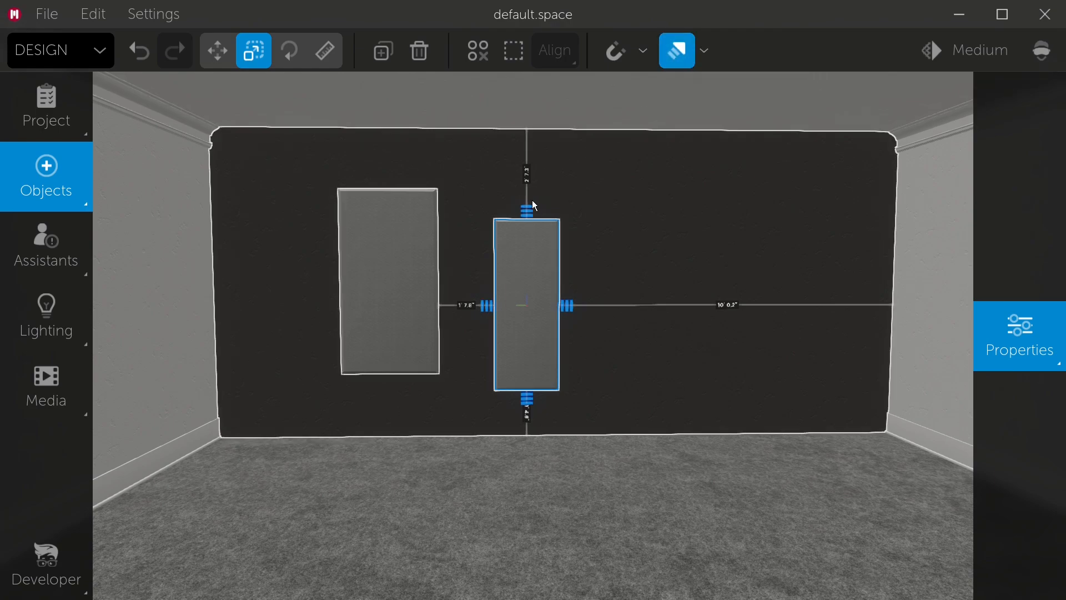
click(681, 67)
click(682, 66)
click(705, 51)
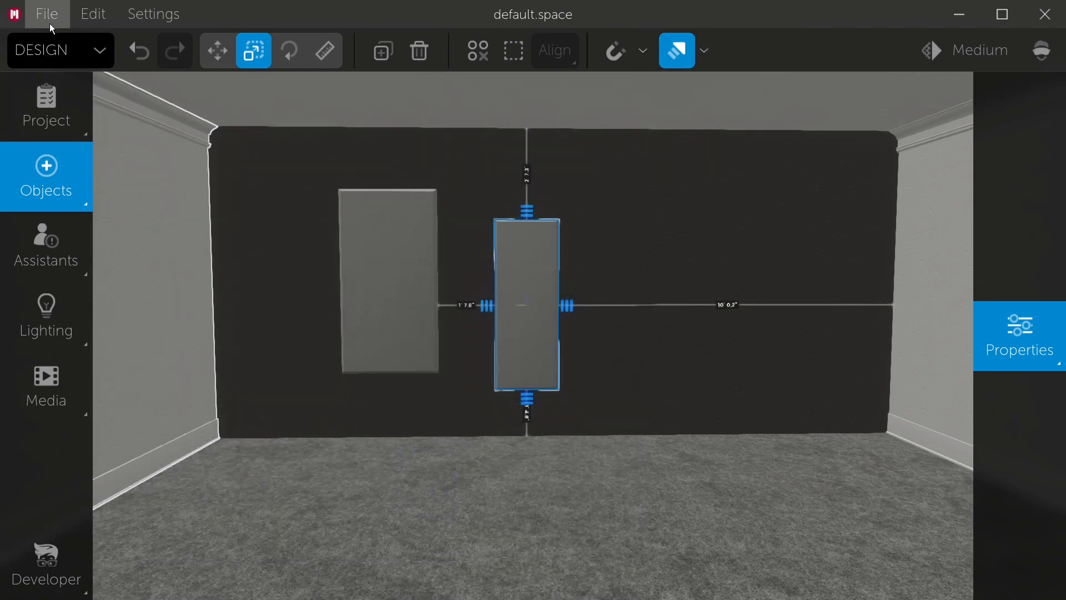
- Set the project units to Centimeters
click(46, 106)
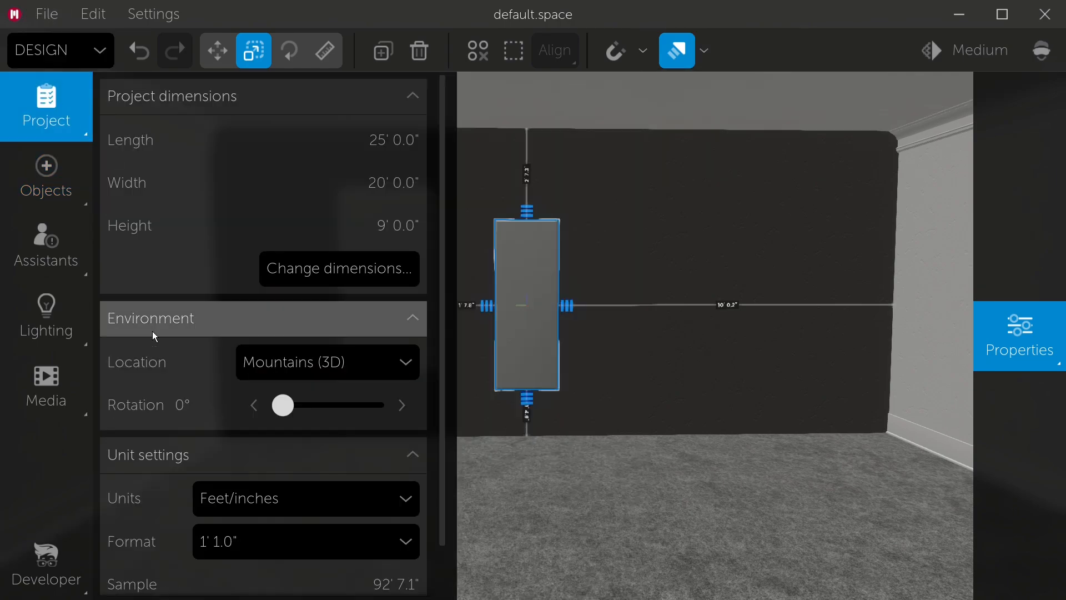
click(320, 499)
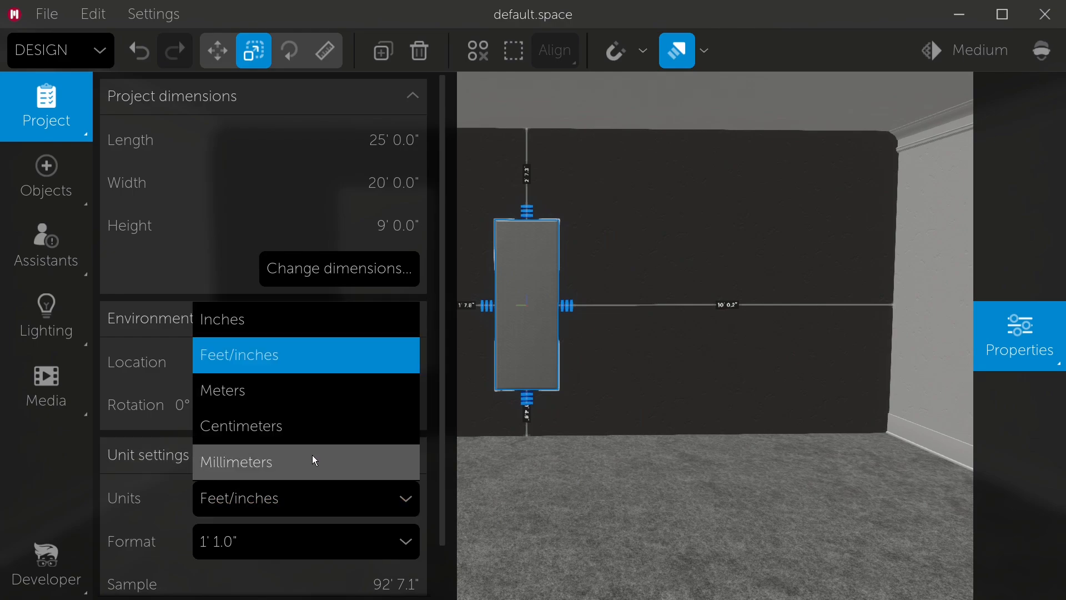
click(252, 422)
click(528, 232)
- Use a 1 cm sizing increment to extend the narrow panel's top edge upward
click(705, 50)
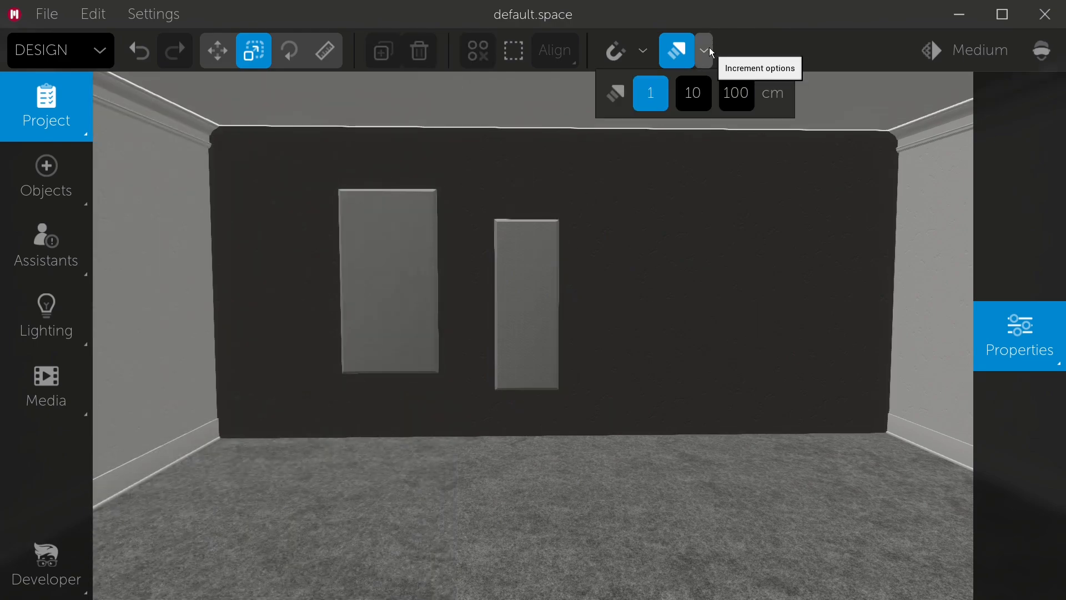
click(745, 99)
click(552, 283)
click(705, 50)
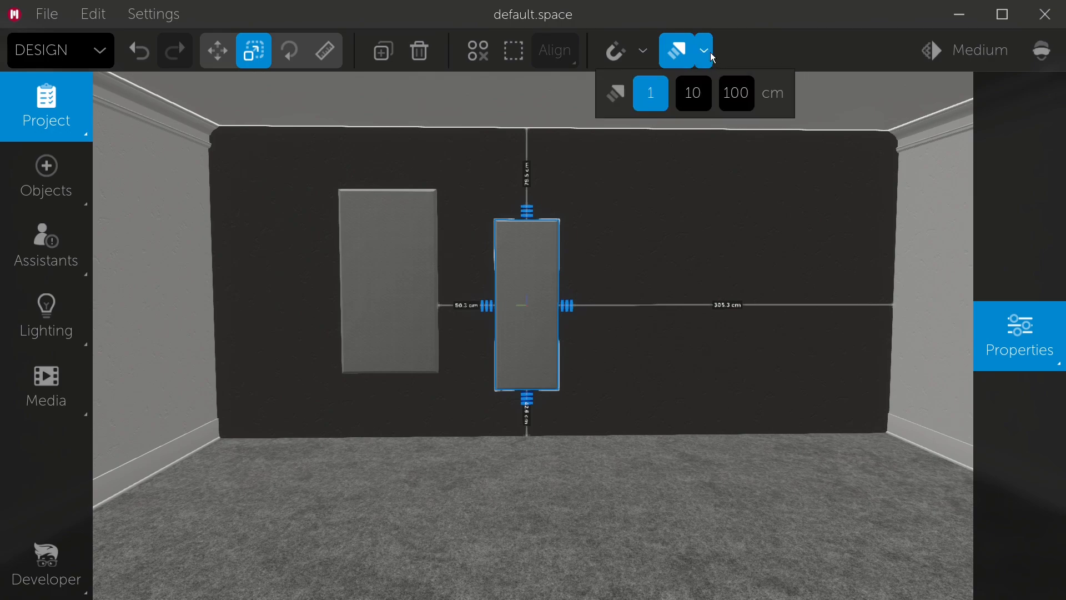
click(653, 94)
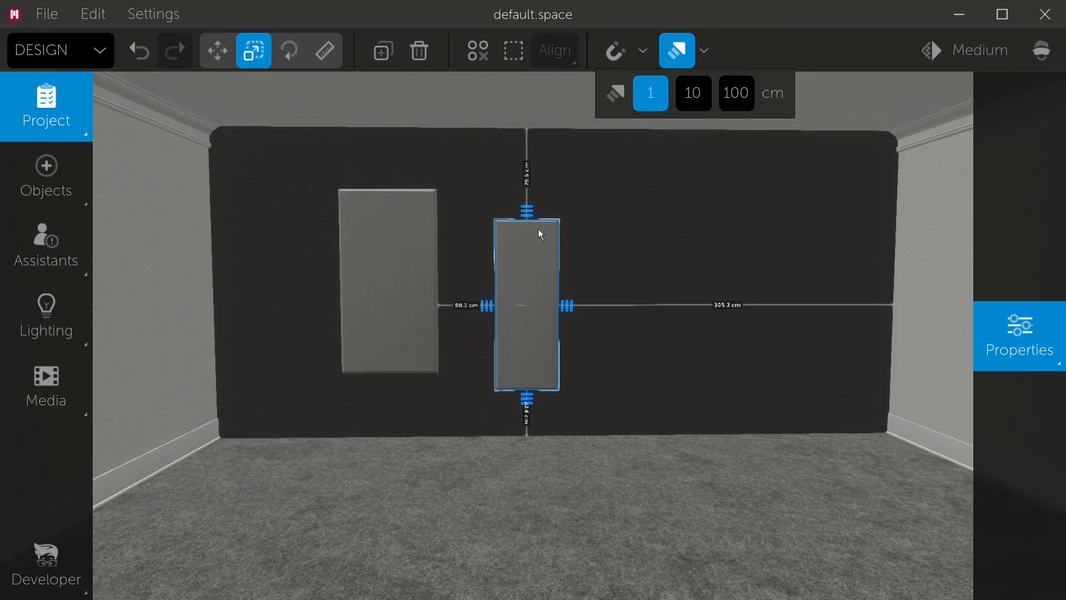
drag(524, 214, 525, 195)
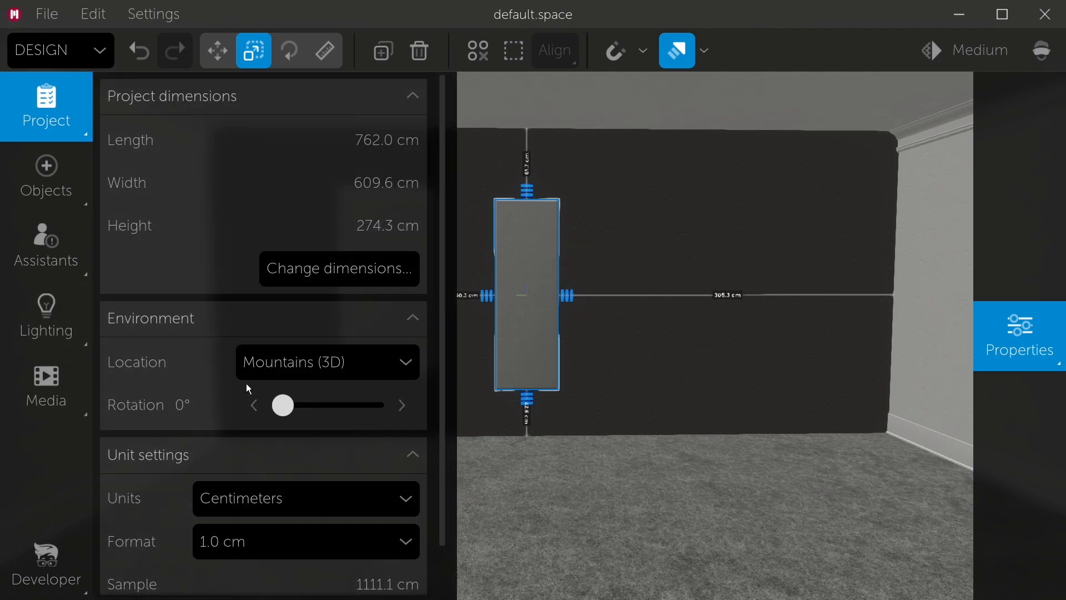
- Set the project units back to Feet/inches
click(705, 51)
mouse_move(51, 102)
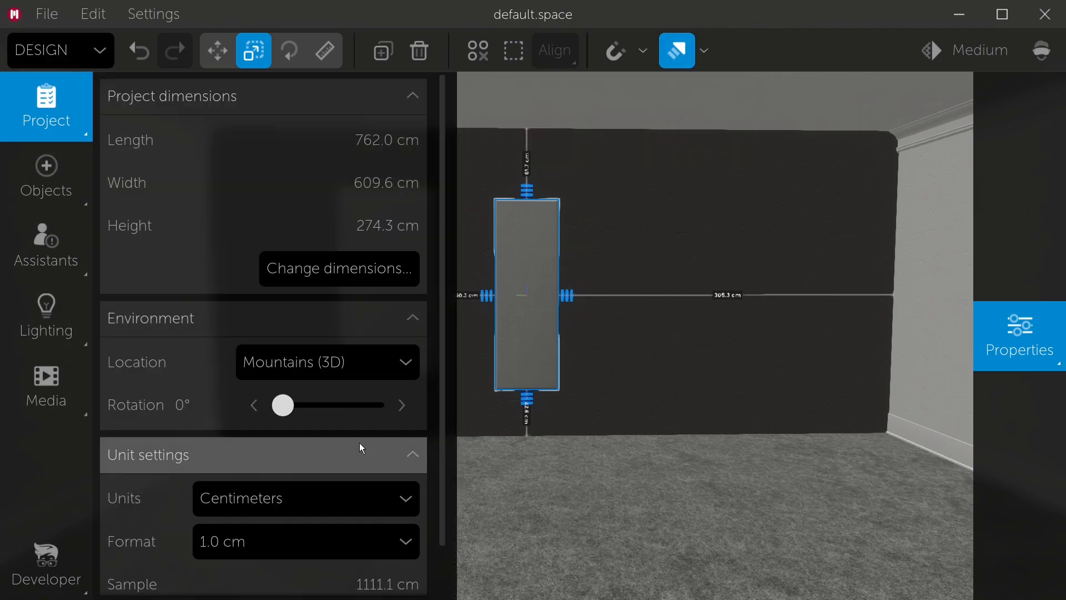
click(316, 492)
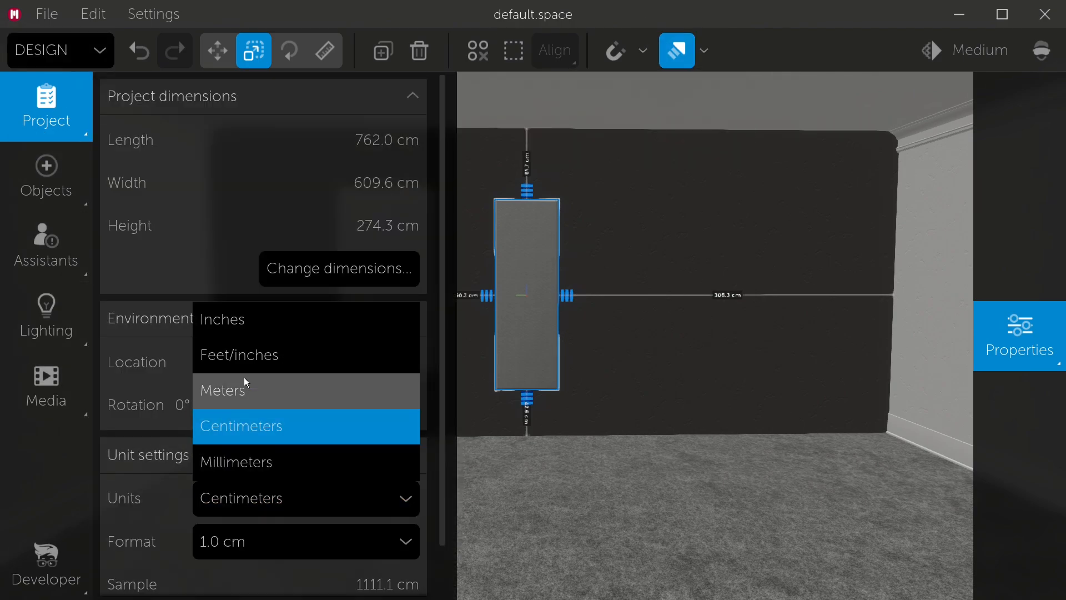
click(272, 352)
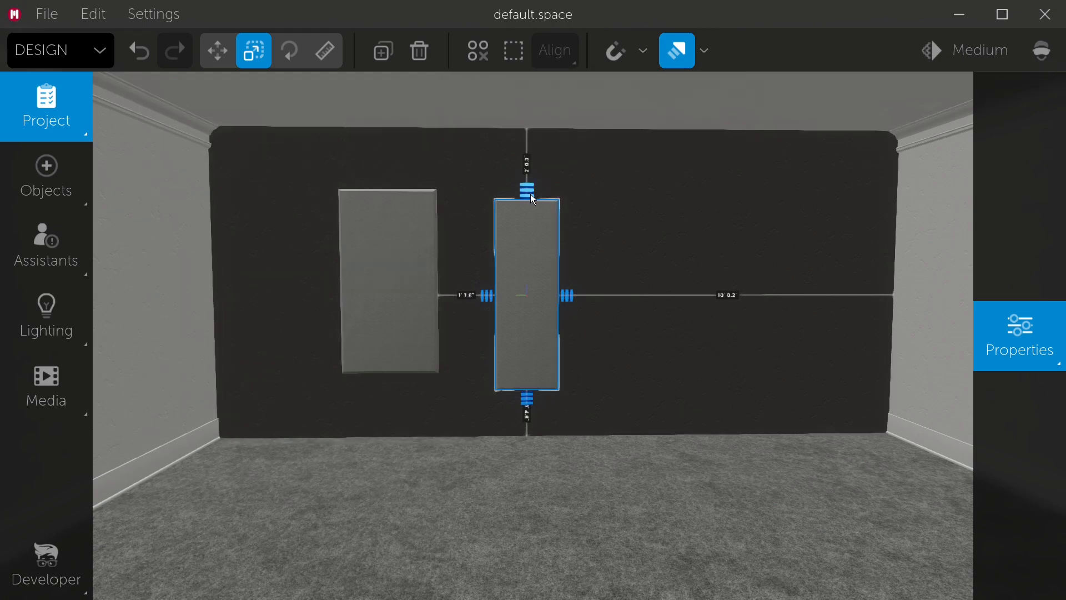
- Shorten the narrow panel from its top edge with incremental sizing and move it along the wall
drag(531, 194, 527, 224)
drag(538, 299, 590, 294)
drag(556, 202, 557, 221)
- Duplicate a panel to the right of the narrow one, shrinking the copy to a small square high on the wall
drag(561, 299, 616, 272)
drag(665, 190, 664, 263)
drag(652, 320, 683, 244)
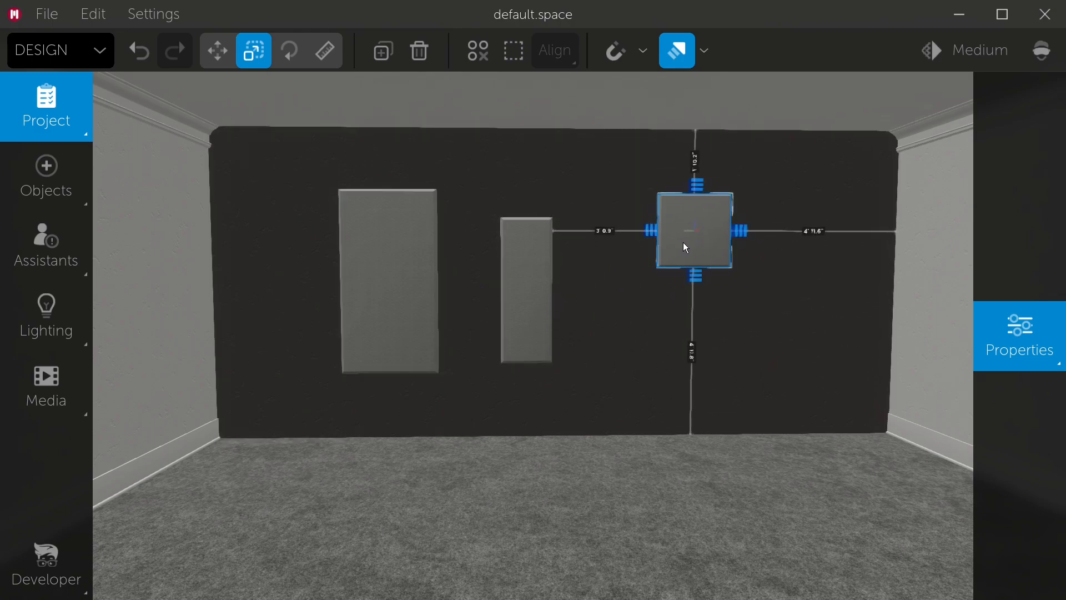
- Shift the narrow panel right between the other two, and multi-select it with the large and the square panel
drag(536, 320, 562, 316)
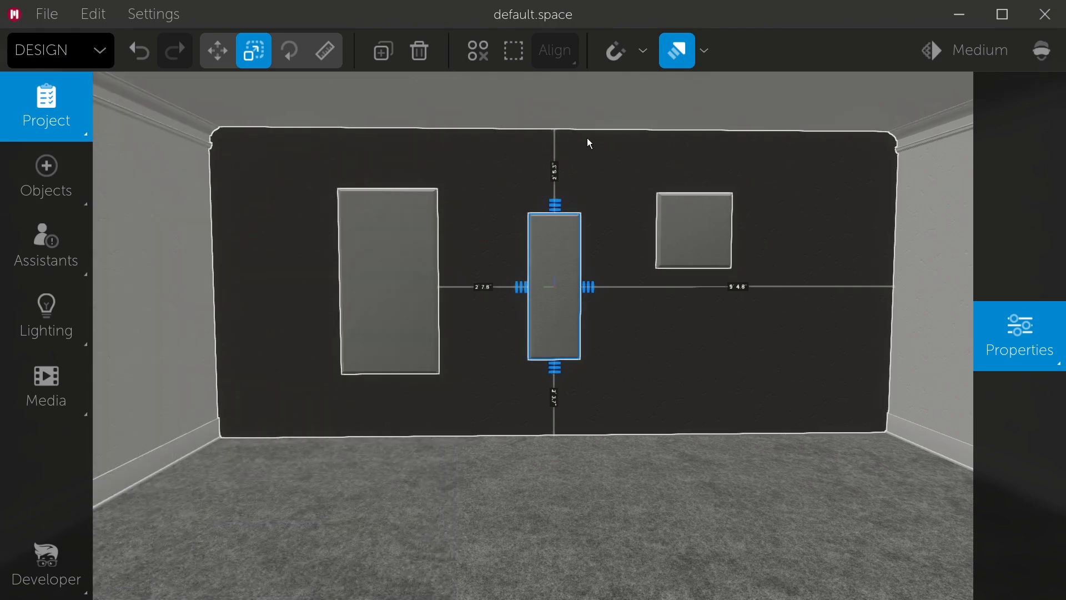
click(514, 55)
click(402, 230)
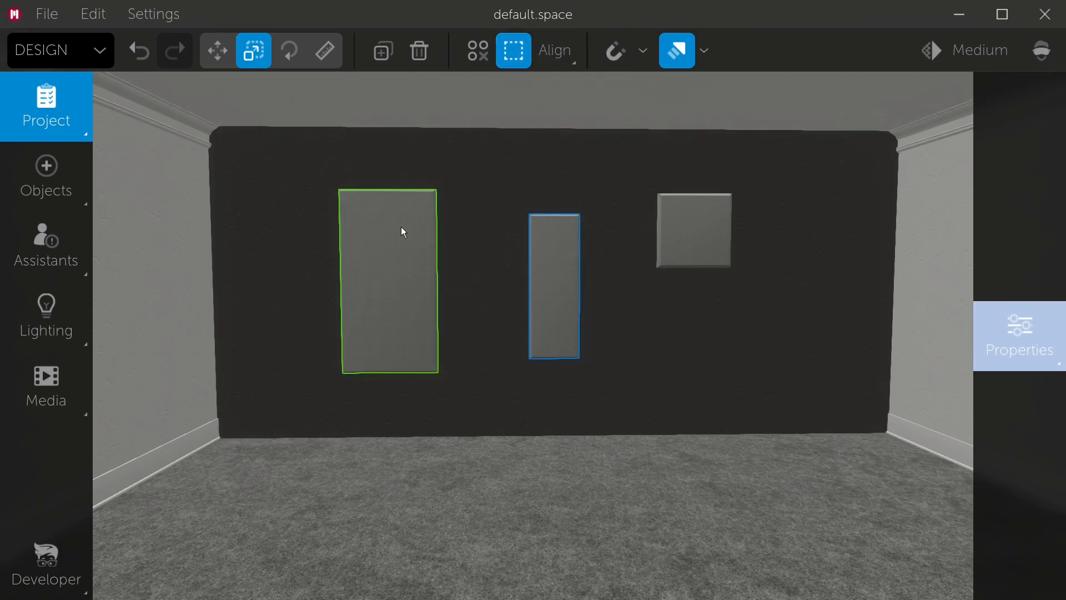
click(682, 231)
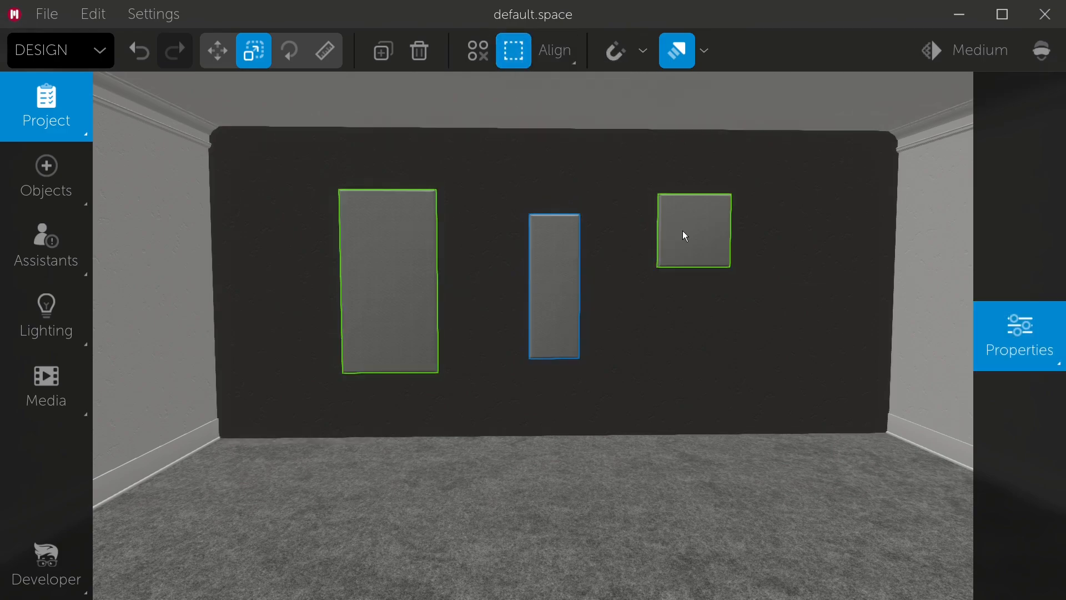
- Try adding and removing the surrounding walls in the multi-selection alongside the panels
click(572, 170)
click(919, 182)
click(849, 167)
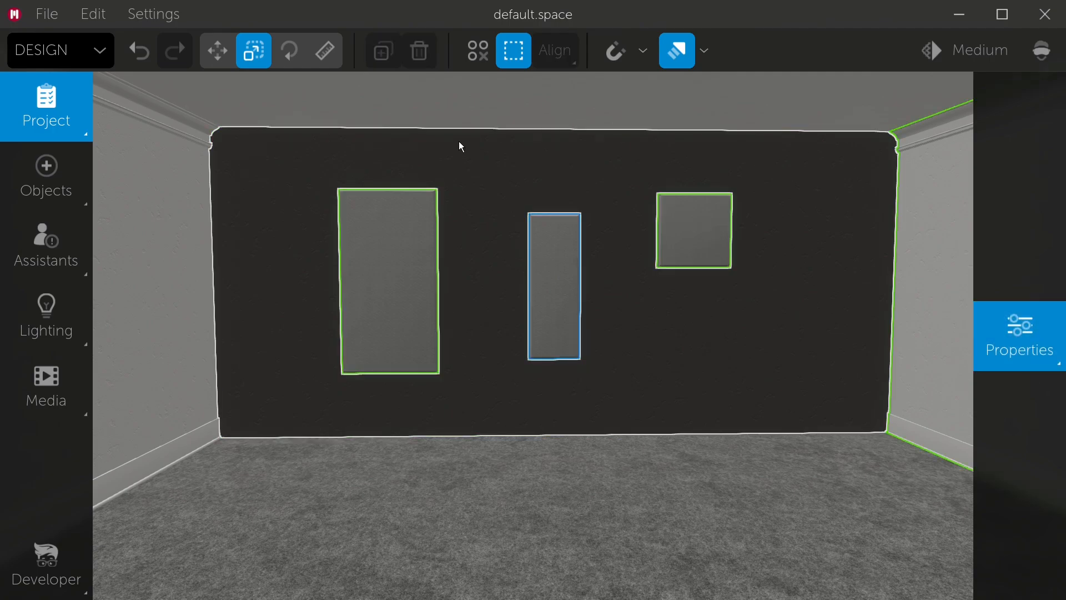
click(176, 221)
click(334, 93)
click(192, 206)
click(248, 238)
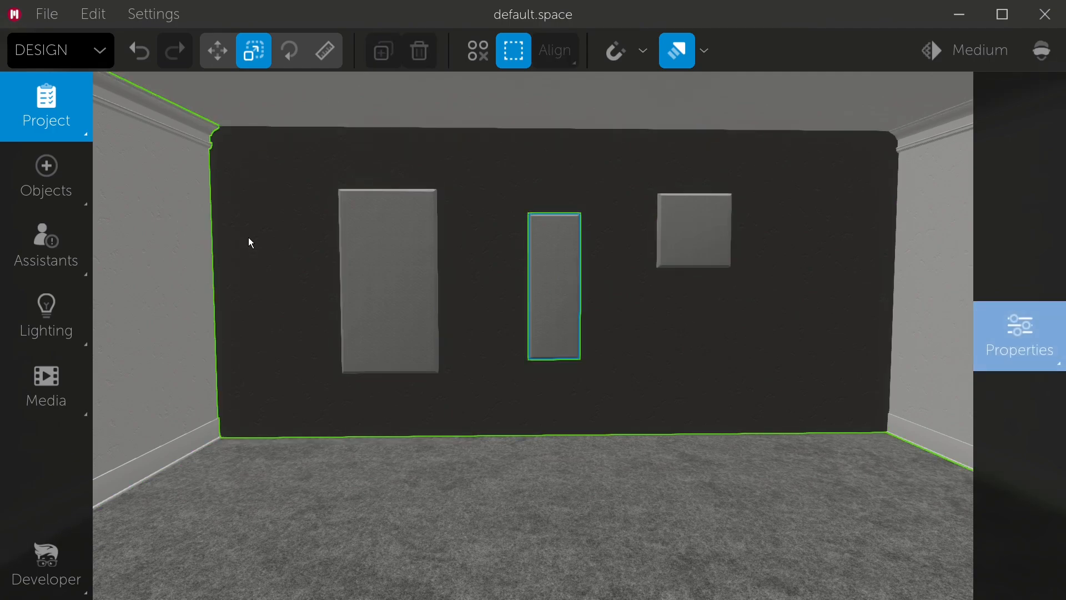
click(194, 207)
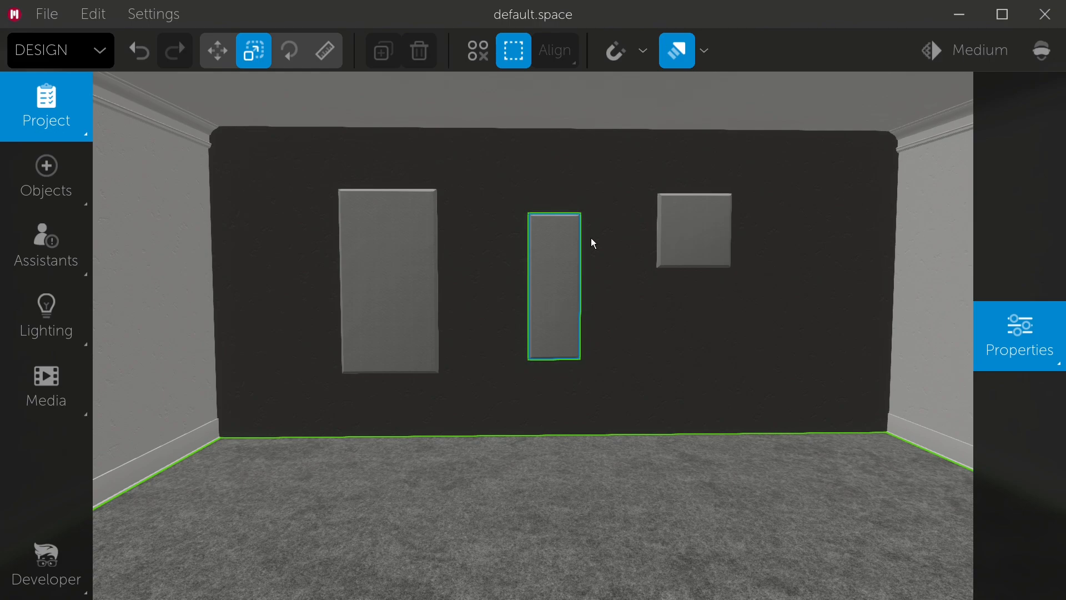
- Leave multi-select mode, select the narrow panel, and additively toggle the large and square panels until all three are selected
click(520, 53)
click(562, 297)
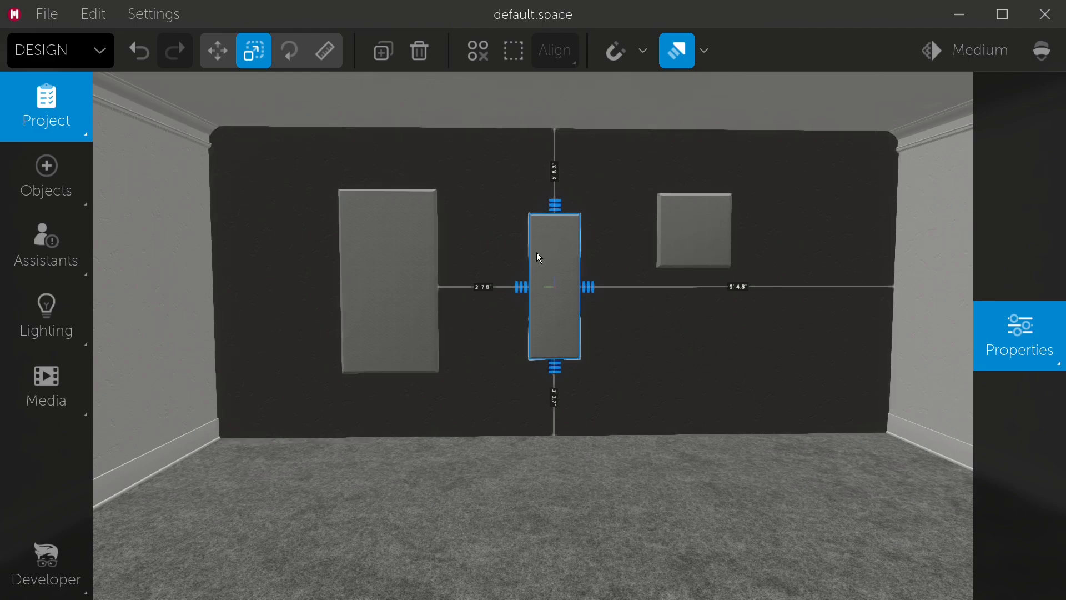
shift+click(398, 267)
shift+click(698, 230)
shift+click(568, 274)
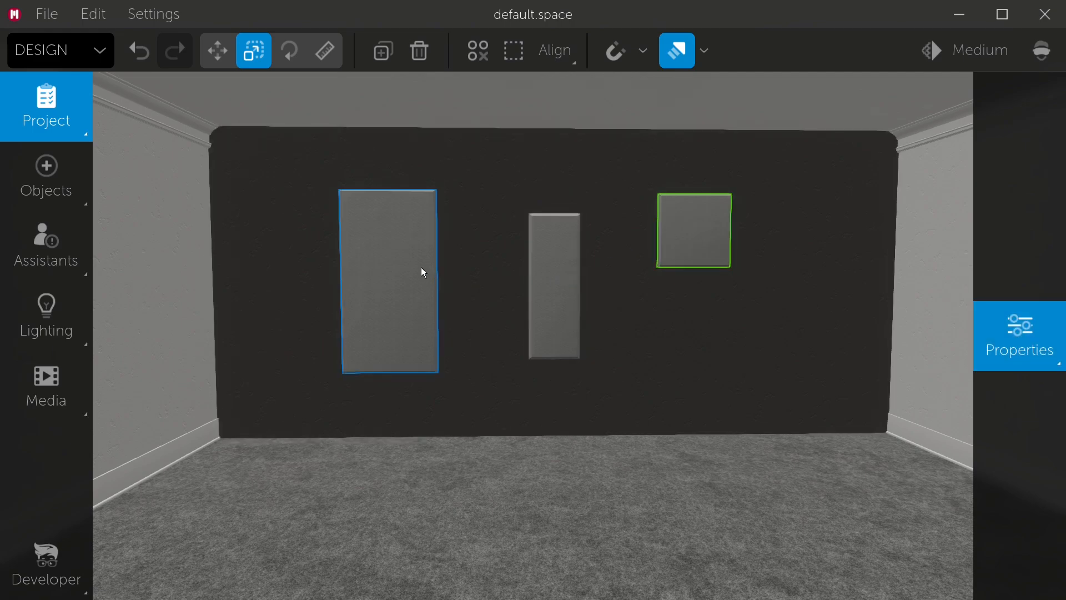
shift+click(421, 268)
shift+click(577, 278)
shift+click(409, 266)
click(554, 51)
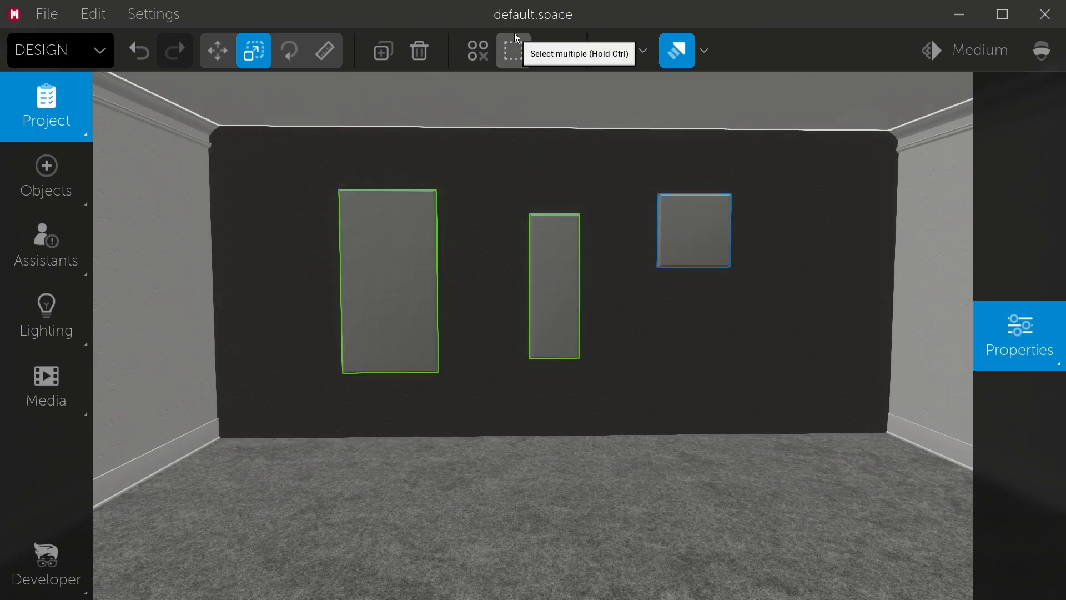
- Select the narrow panel alone, and extend the selection to every panel on both walls
click(711, 254)
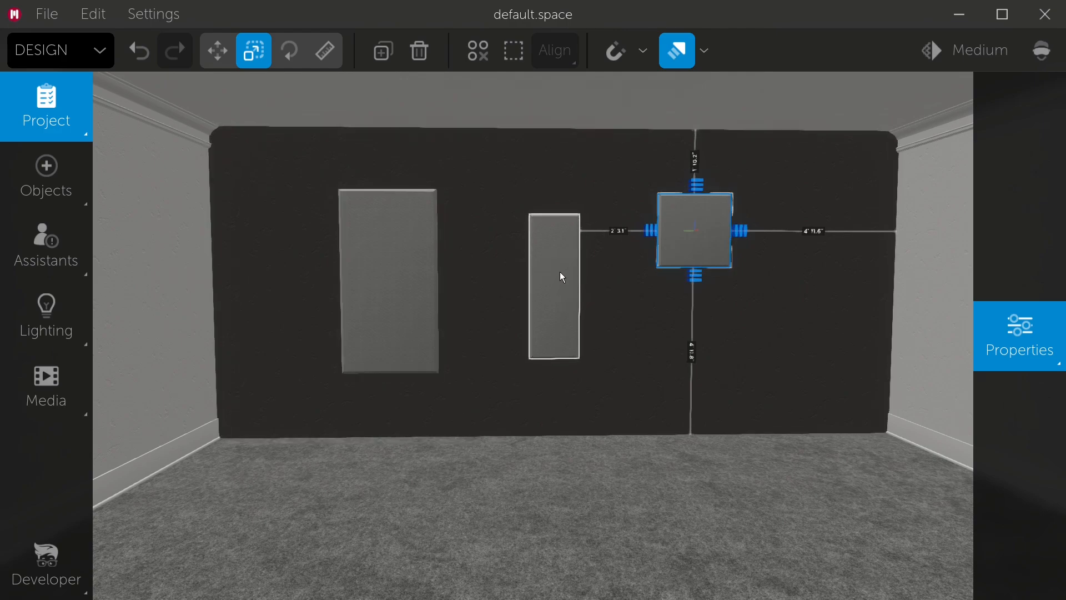
click(559, 299)
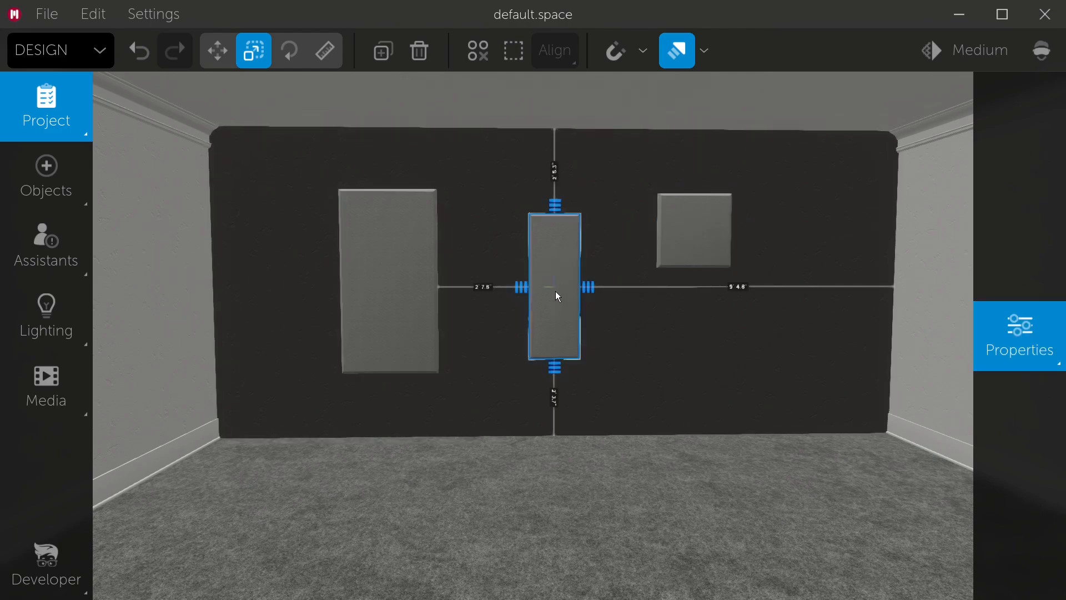
key(ctrl+a)
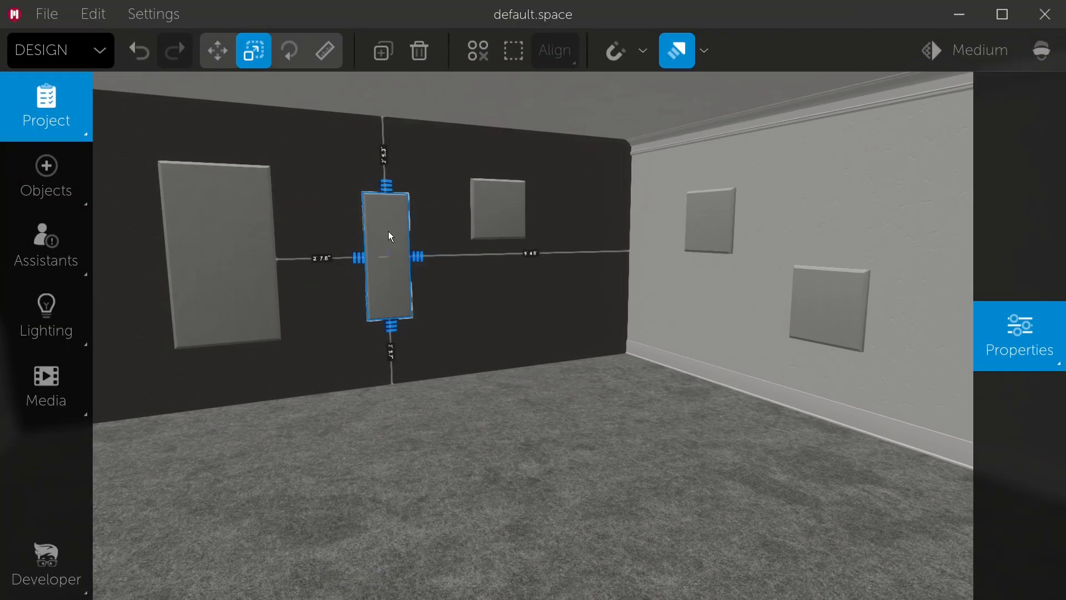
double_click(388, 231)
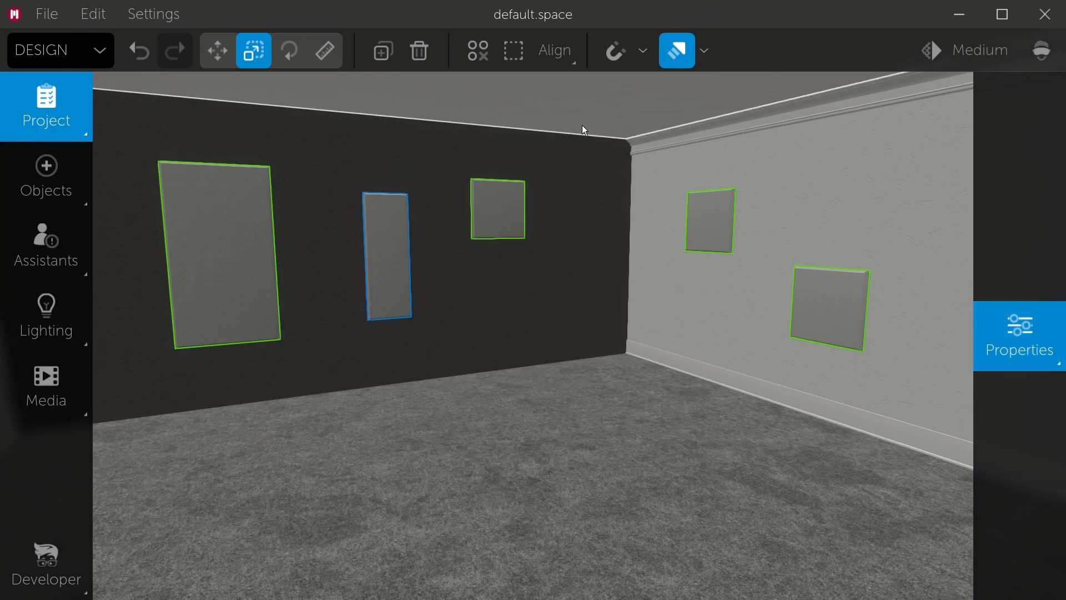
- Align the tops of all selected panels to the narrow panel
click(558, 49)
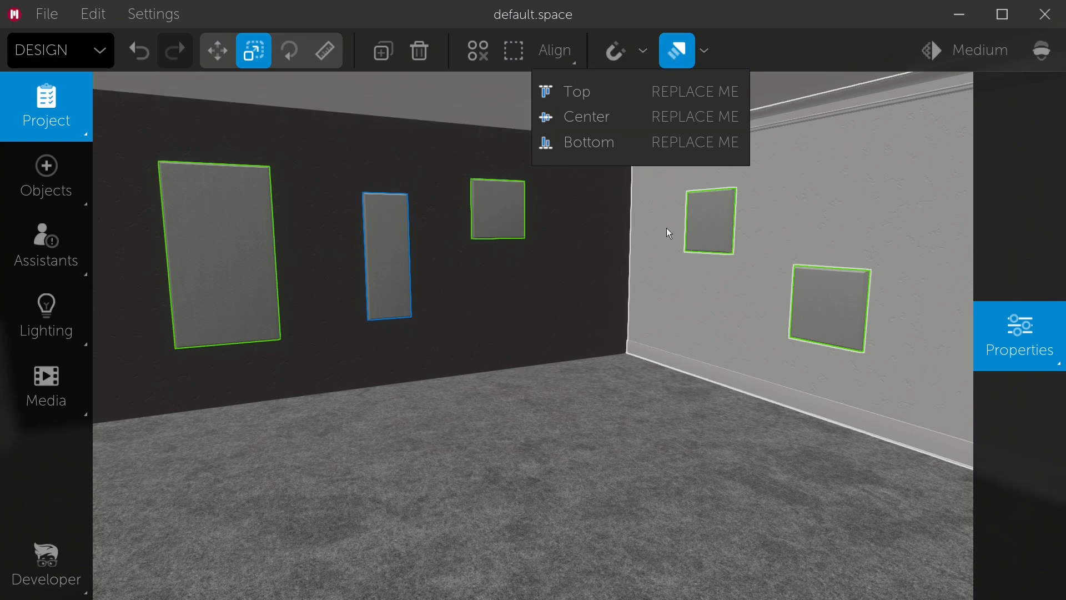
click(561, 62)
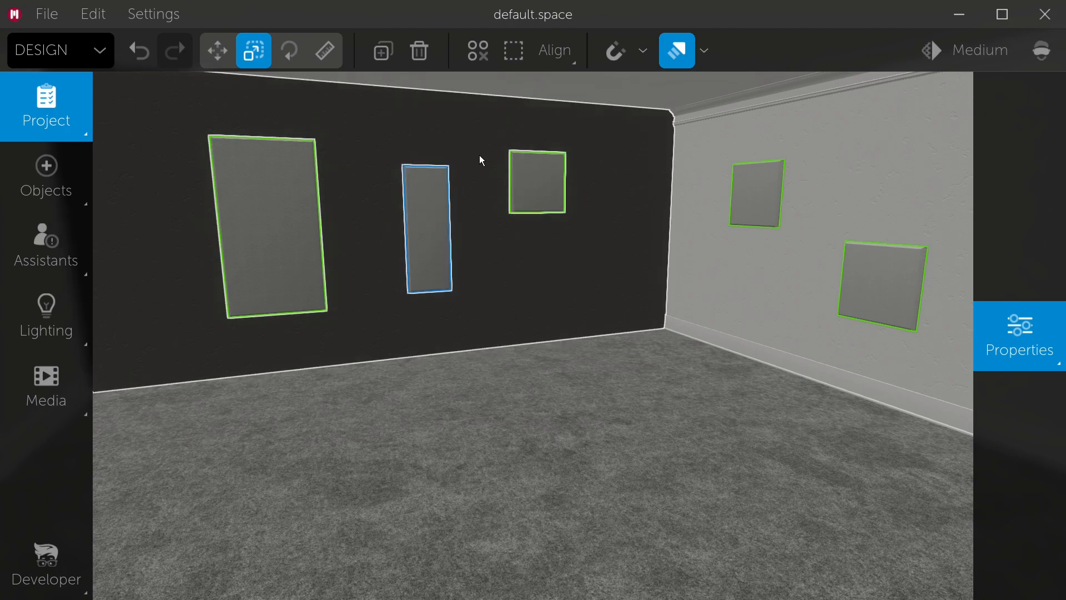
mouse_move(565, 50)
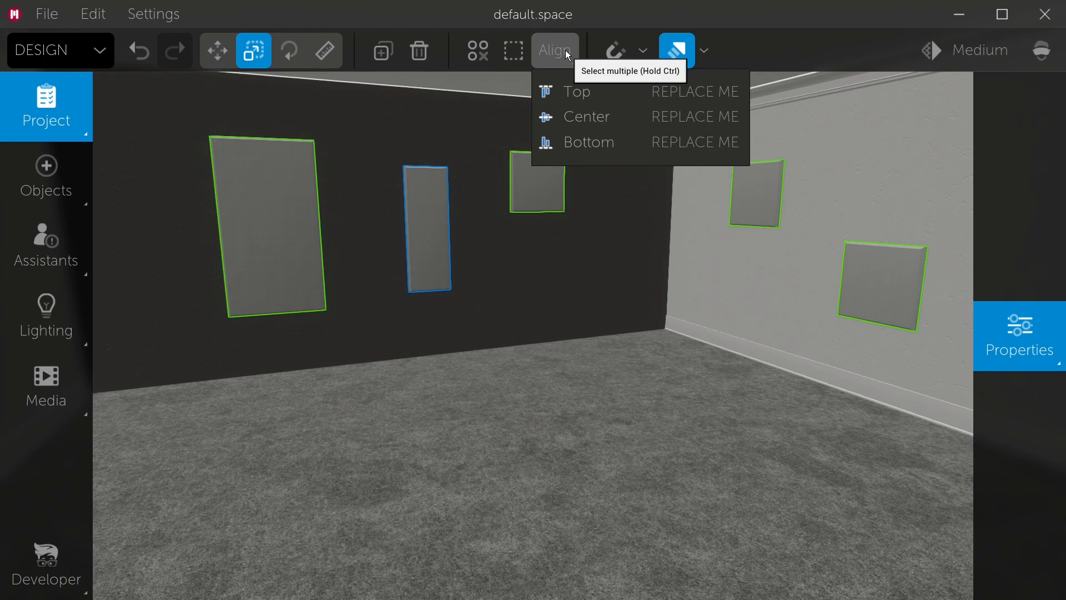
click(580, 91)
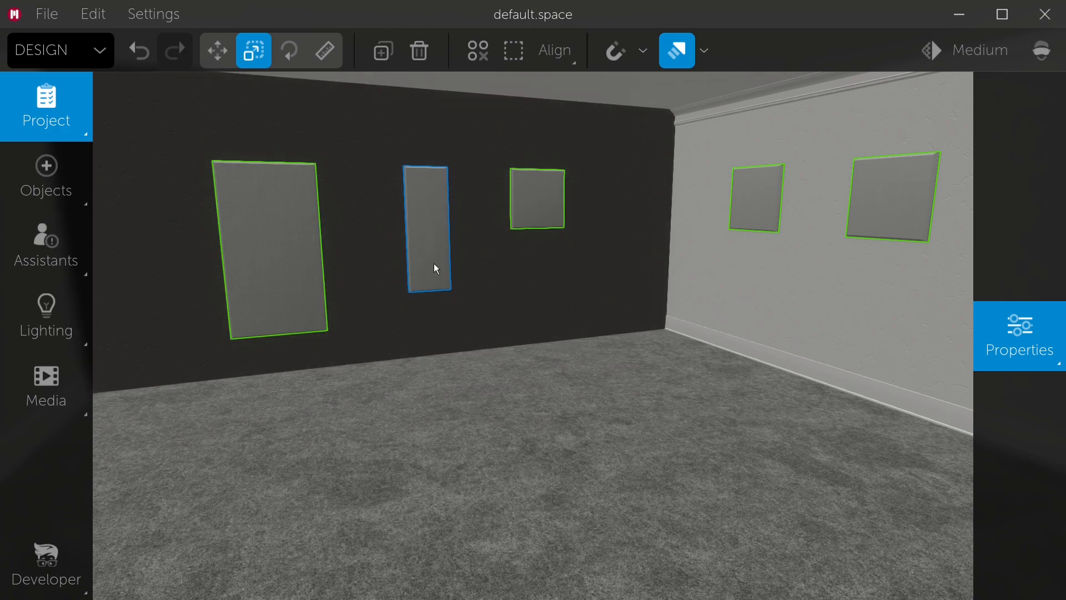
- Align the selected panels to the narrow panel by center, and finally by bottom
mouse_move(553, 52)
click(575, 118)
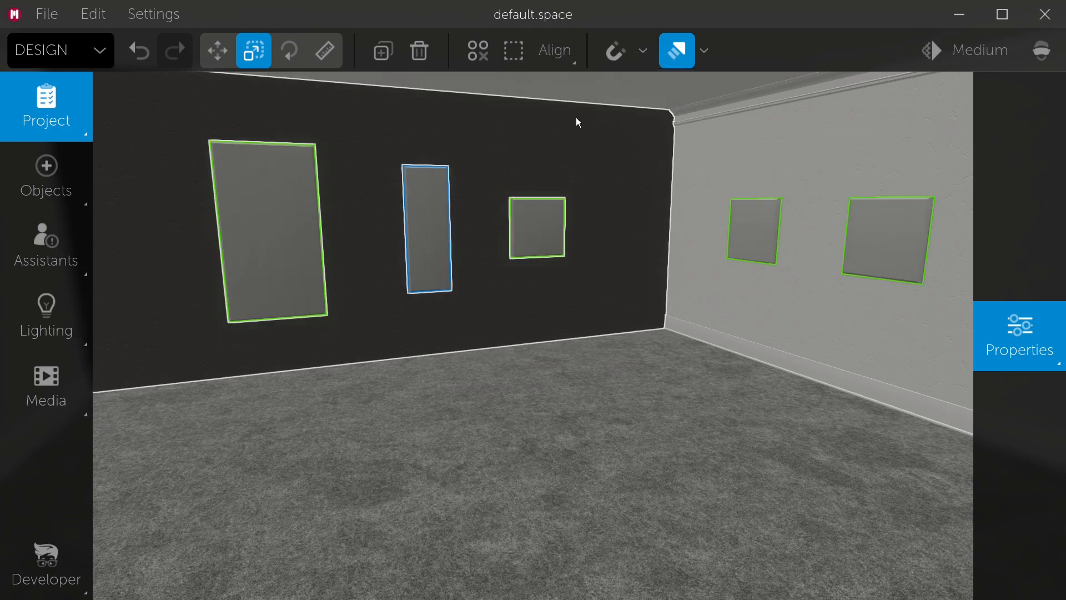
click(566, 142)
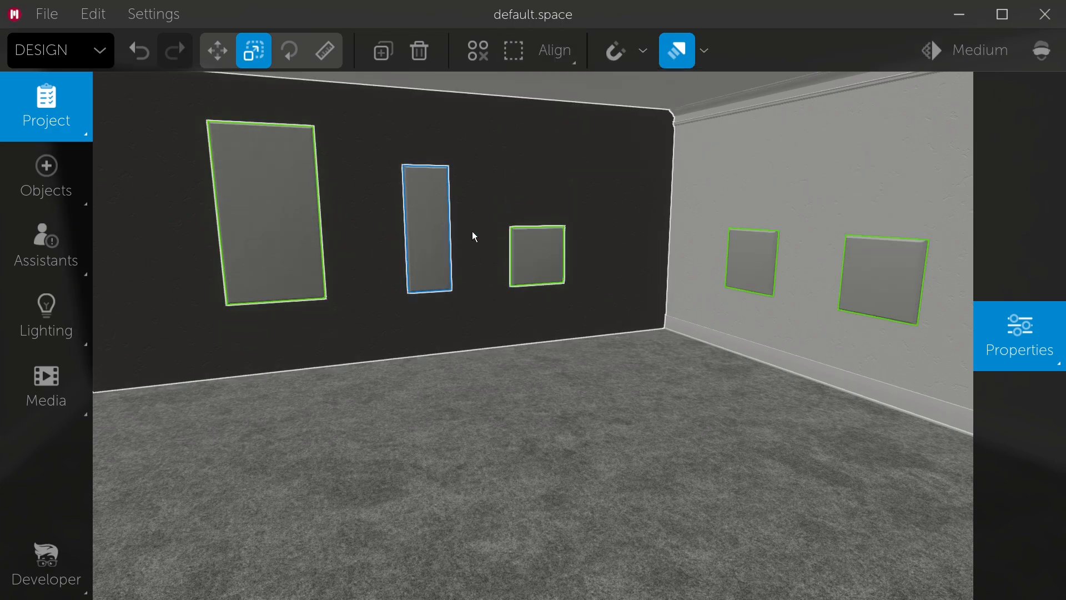
- Turn off incremental movement/sizing, and turn on snapping with its options shown
right_drag(572, 314, 613, 293)
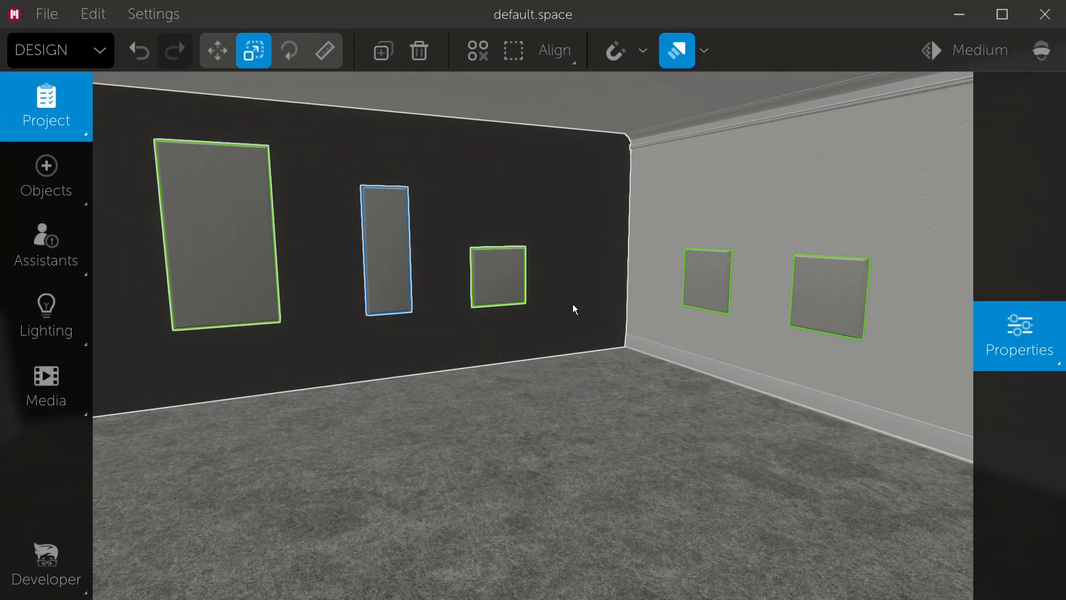
mouse_move(550, 51)
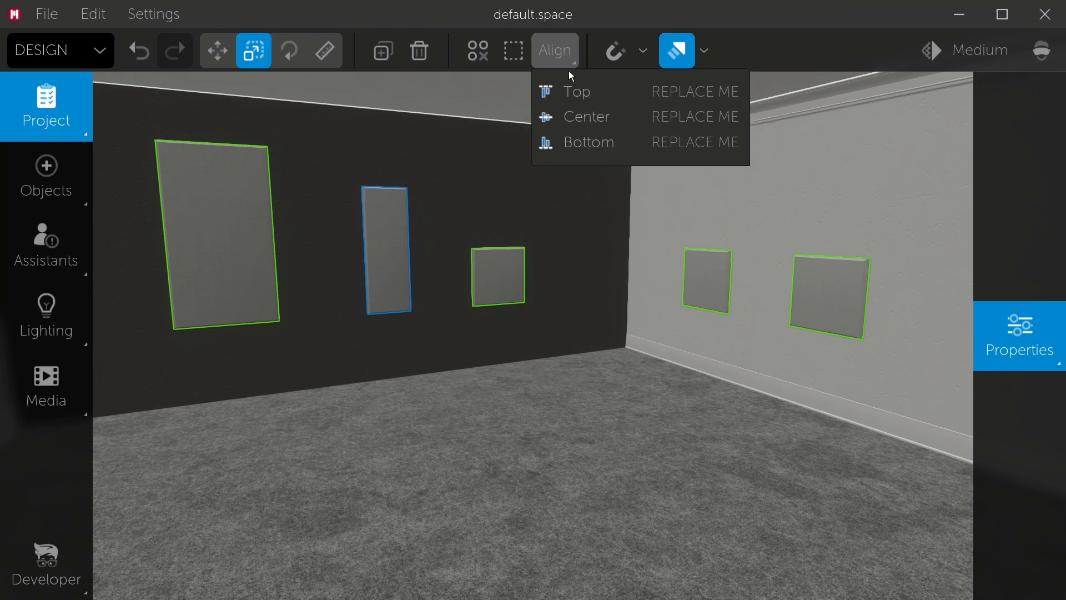
click(679, 53)
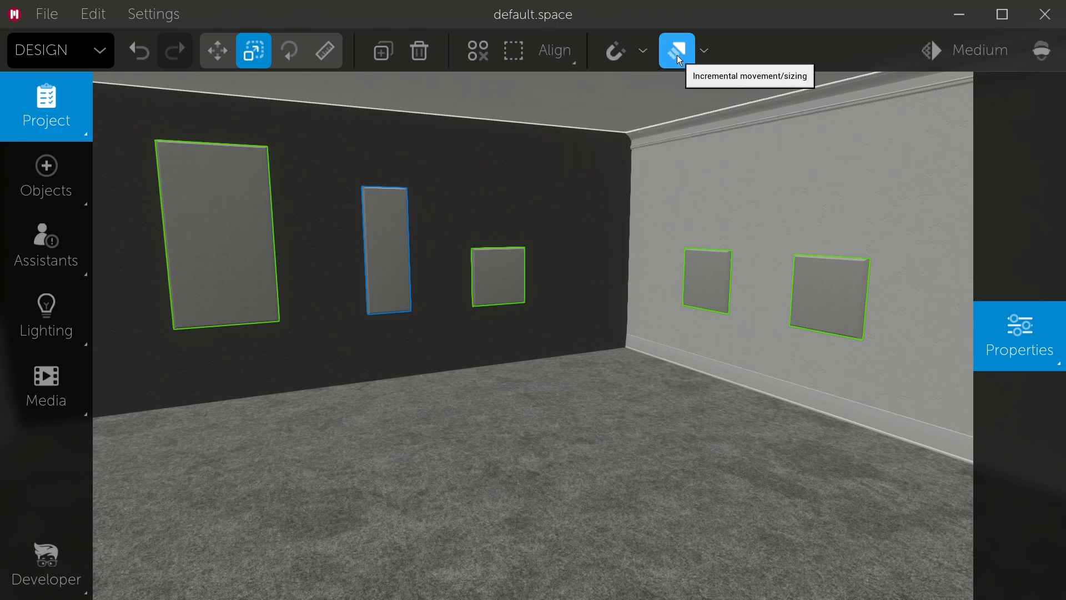
click(614, 51)
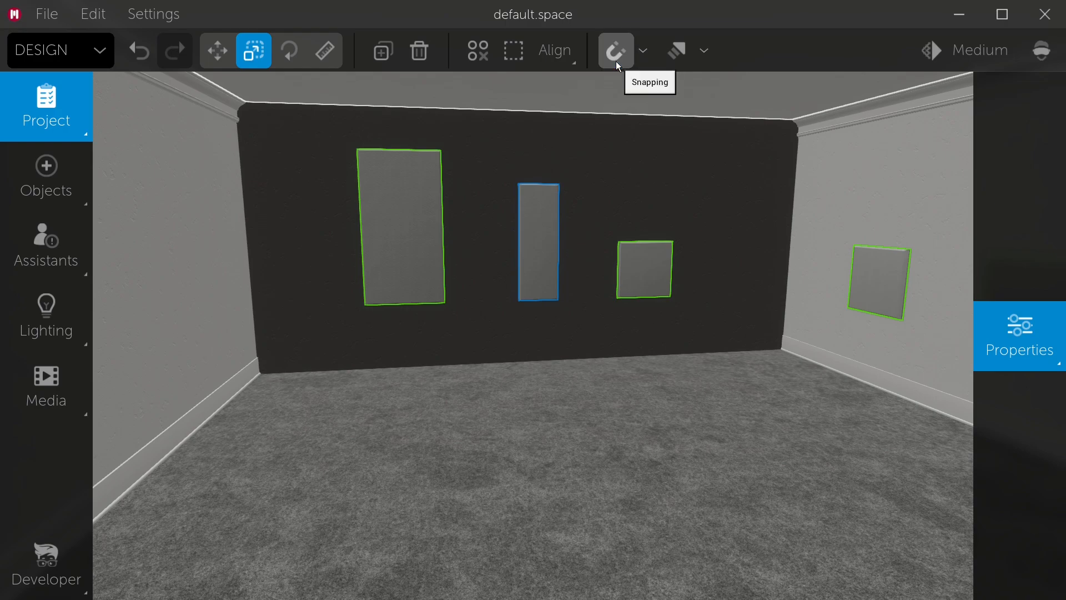
click(643, 52)
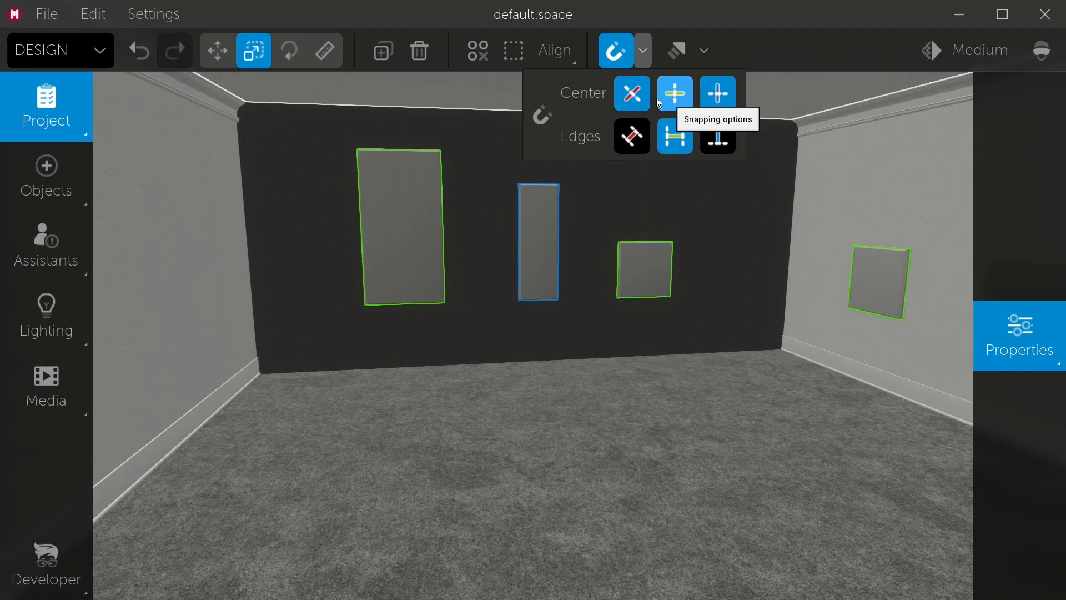
- Rotate the narrow panel to horizontal and place it between the large and square panels, centered vertically on the wall
click(574, 232)
key(w)
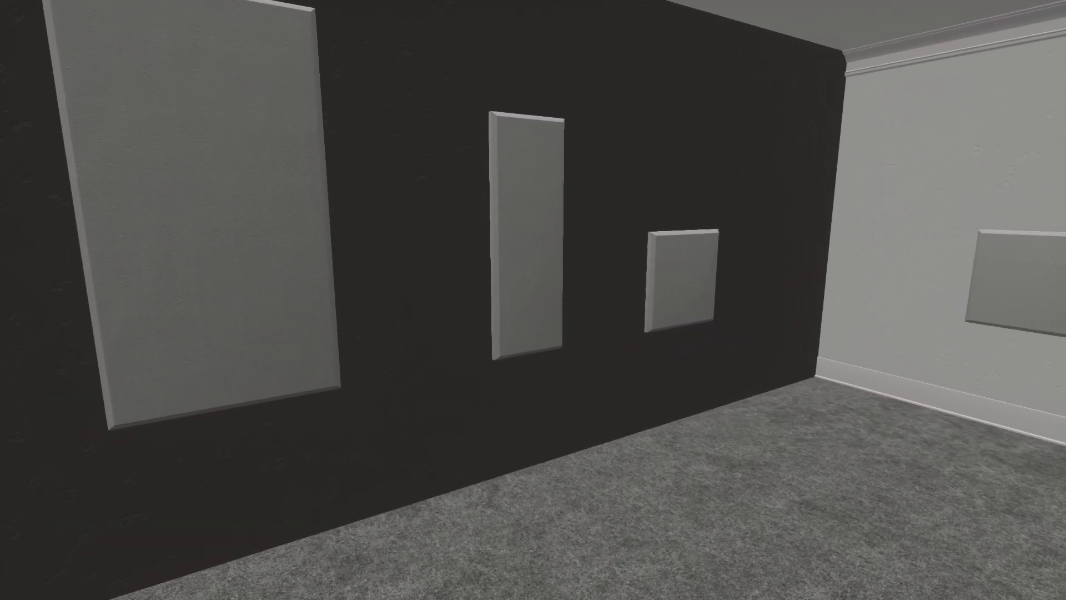
click(536, 254)
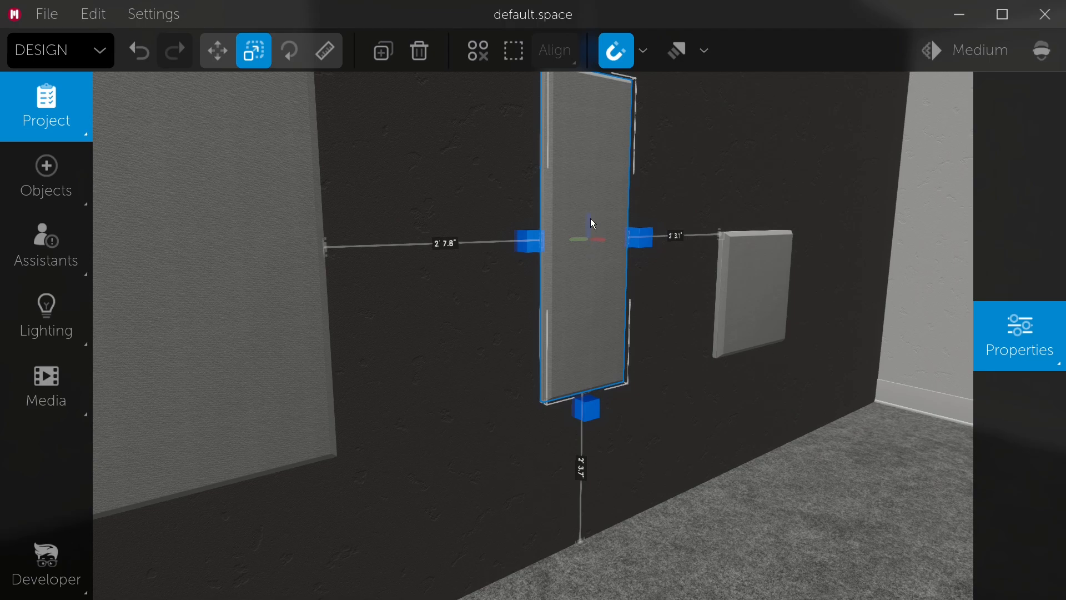
key(w)
right_drag(600, 249, 600, 249)
key(d)
click(283, 232)
right_drag(283, 233, 283, 233)
key(s)
click(542, 282)
key(a)
right_drag(592, 282, 592, 281)
scroll(599, 322, down, 6)
drag(601, 322, 598, 323)
right_drag(688, 303, 688, 302)
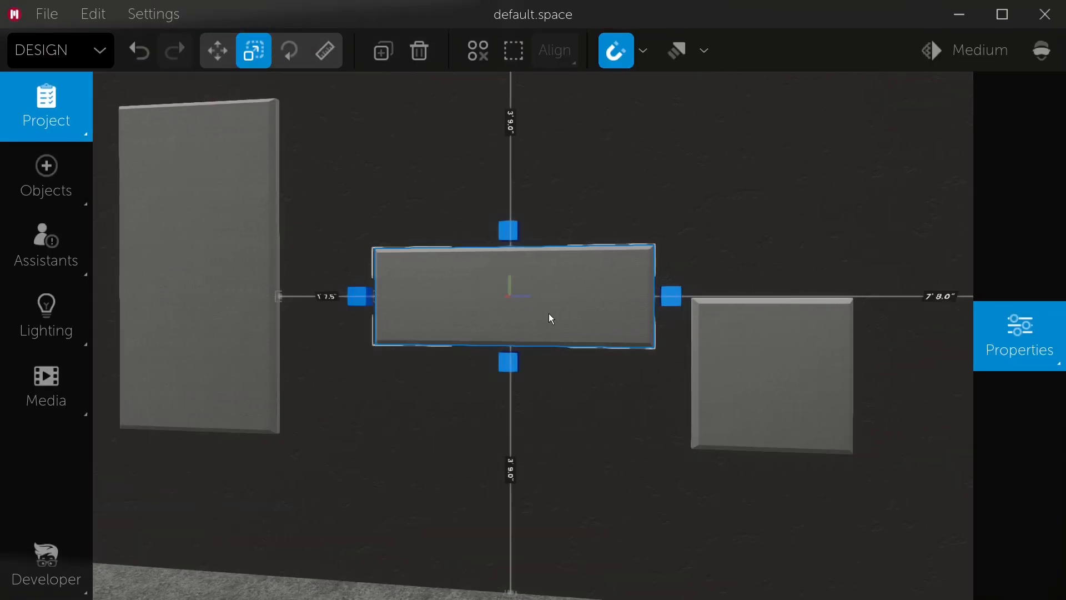
- Reselect the horizontal panel and enable vertical edge snapping
right_drag(549, 314, 549, 314)
key(s)
click(585, 329)
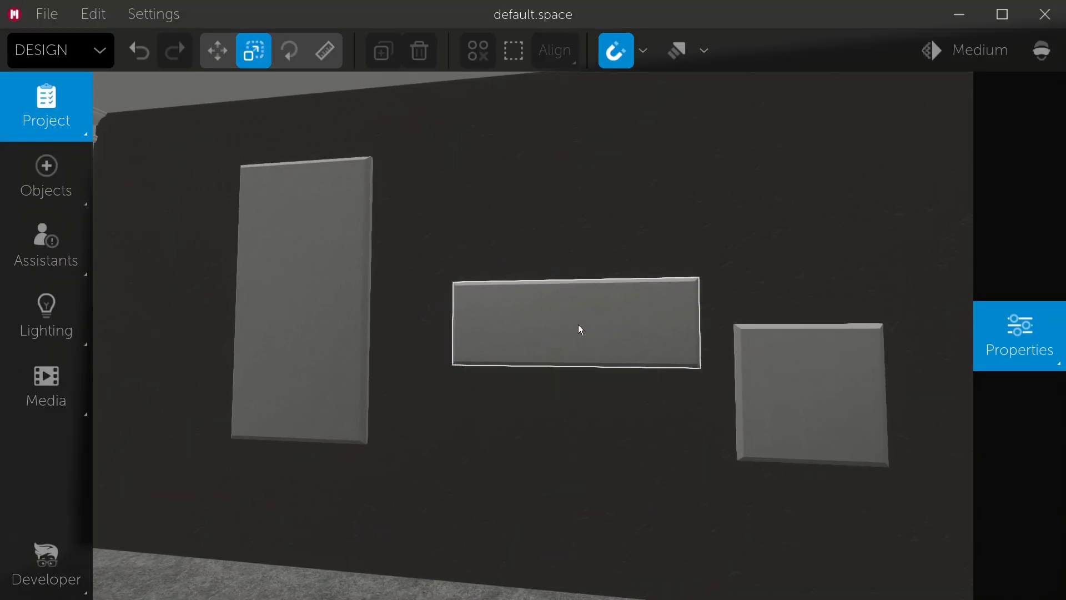
click(578, 324)
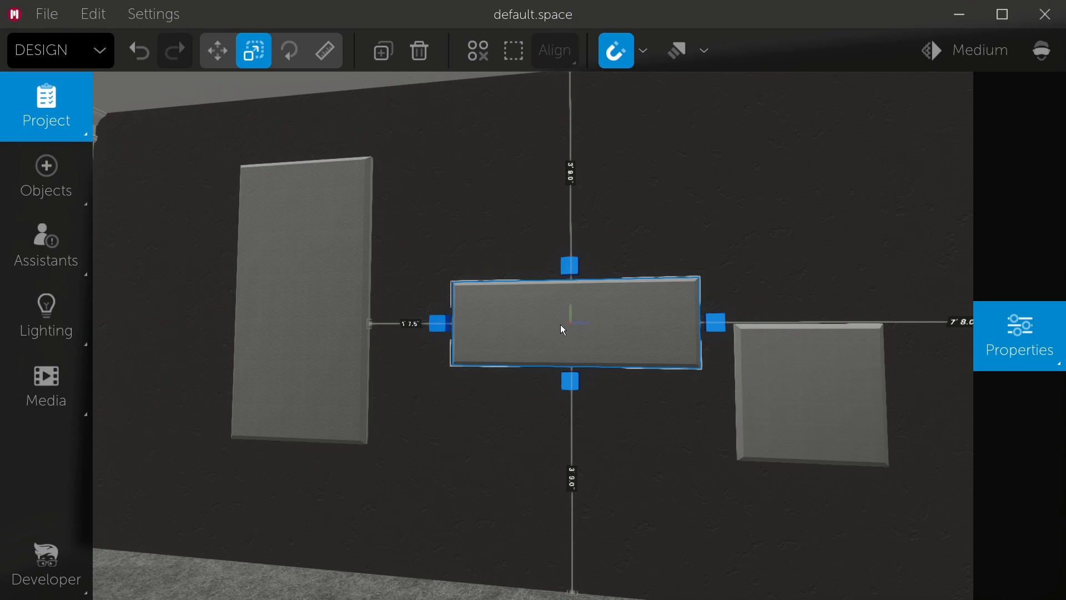
mouse_move(645, 51)
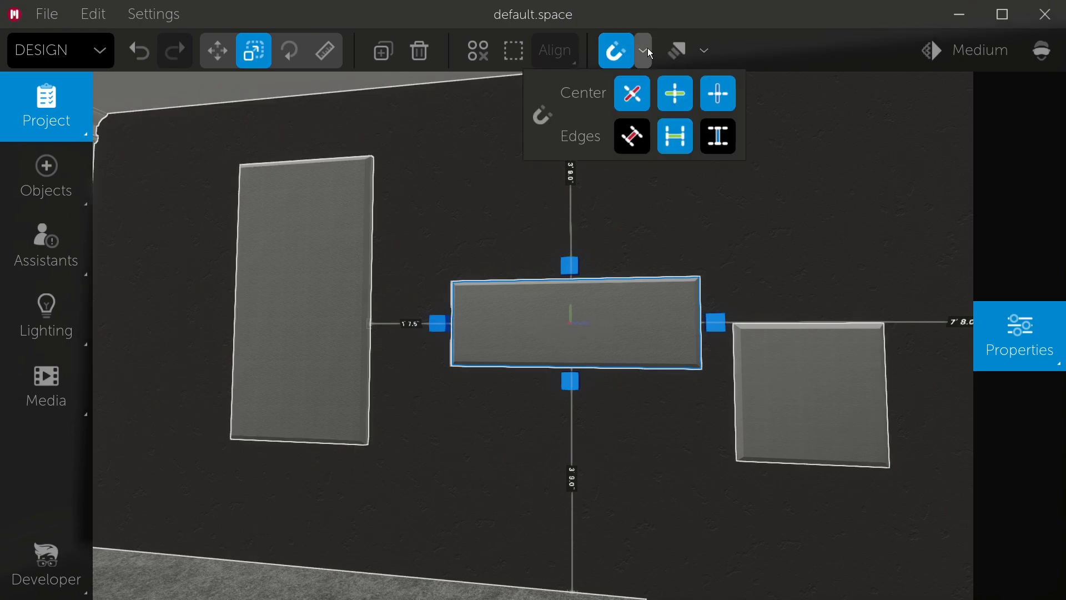
click(720, 137)
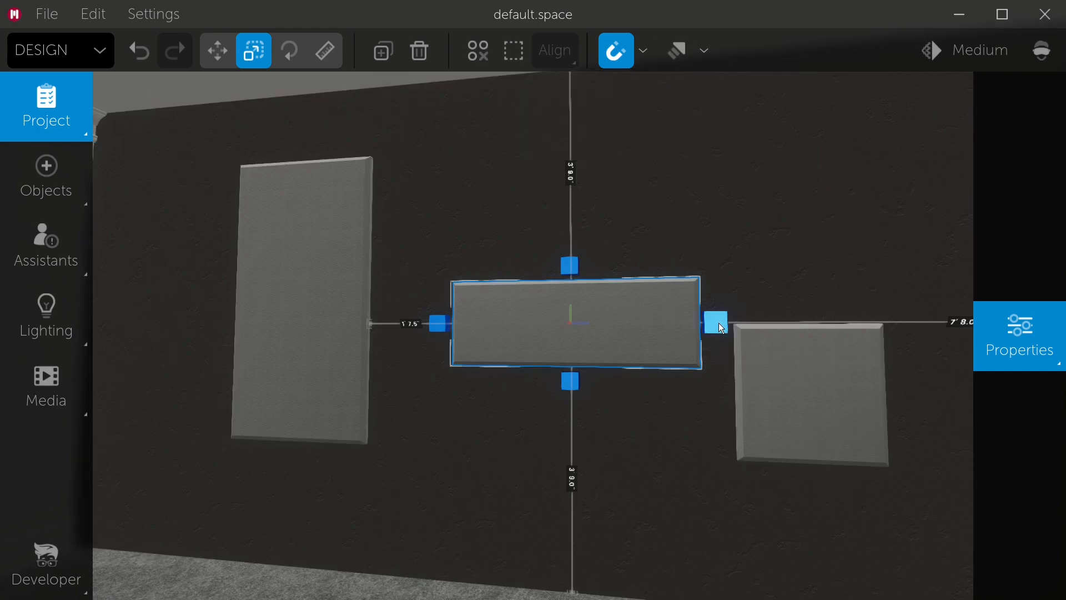
- Move the horizontal panel above the square one, and slide it right along the wall toward the corner
key(w)
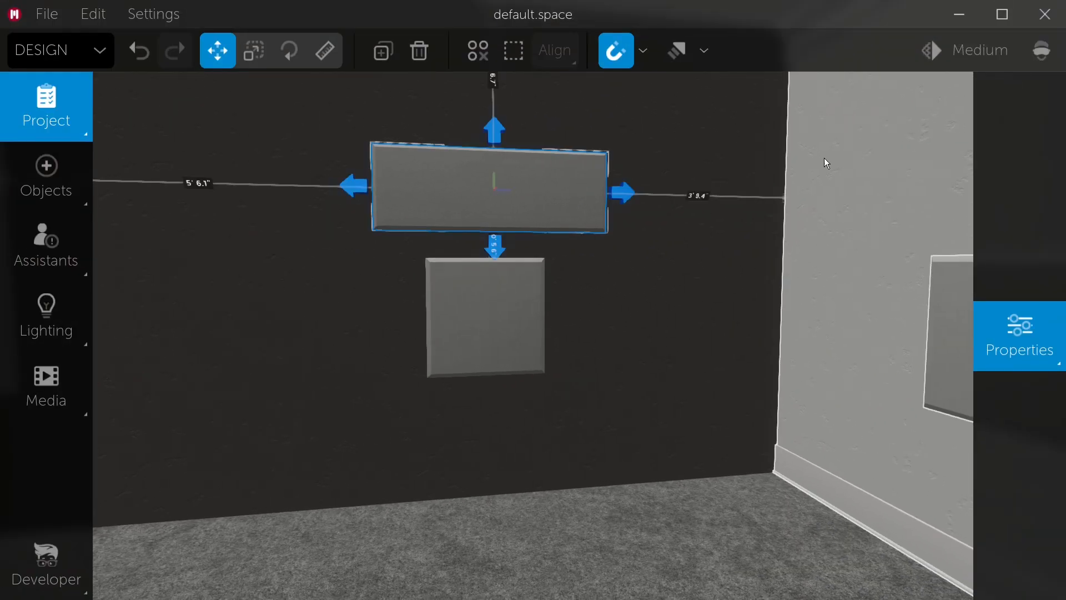
drag(624, 193, 786, 199)
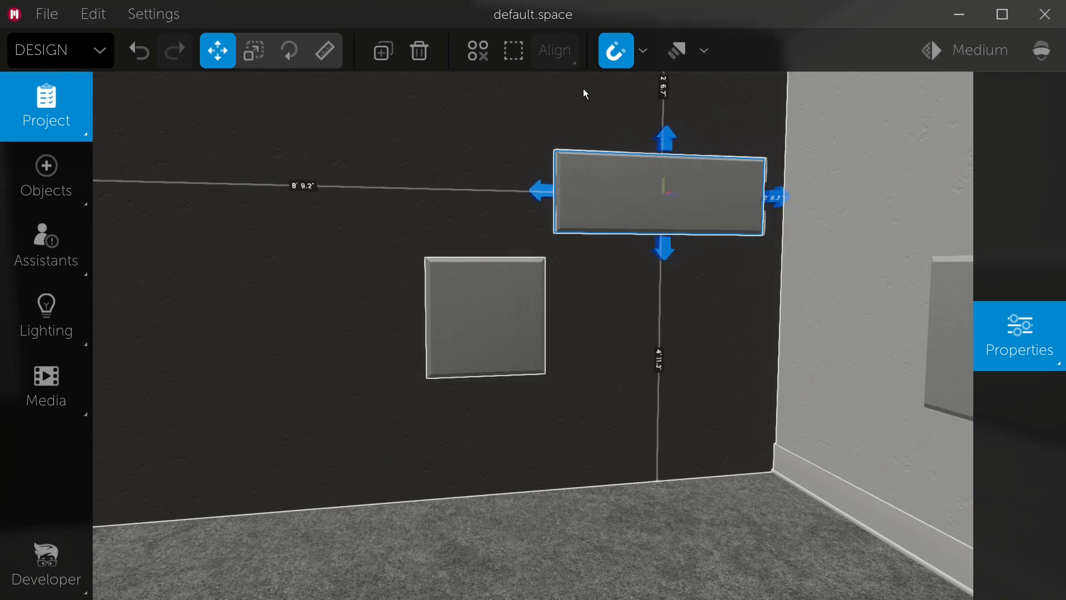
- Switch depth edge snapping on and horizontal edge snapping off, and reverse both settings again
click(635, 57)
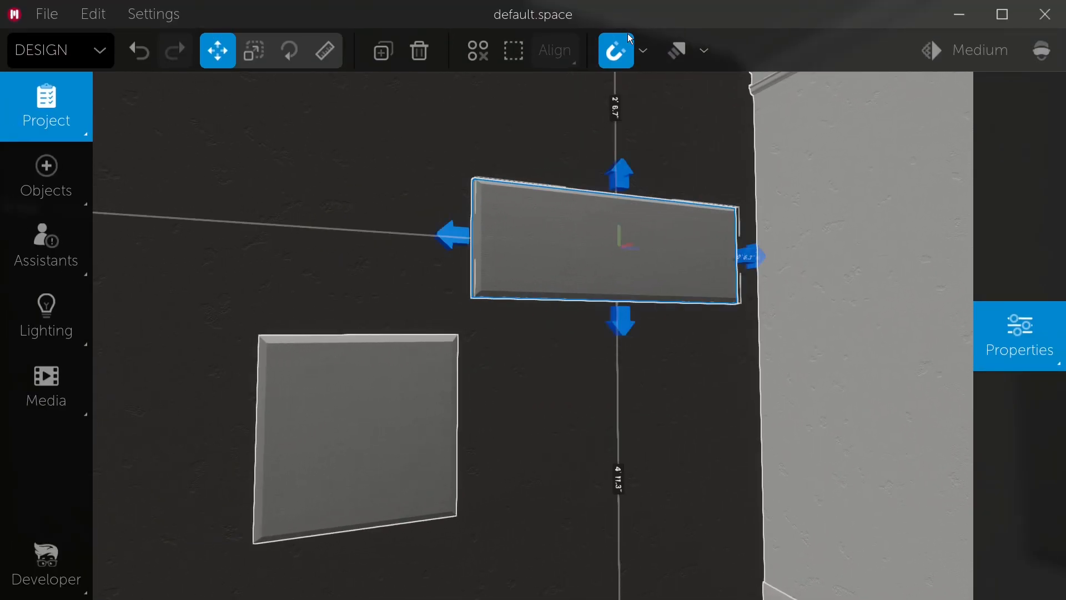
mouse_move(645, 51)
click(633, 136)
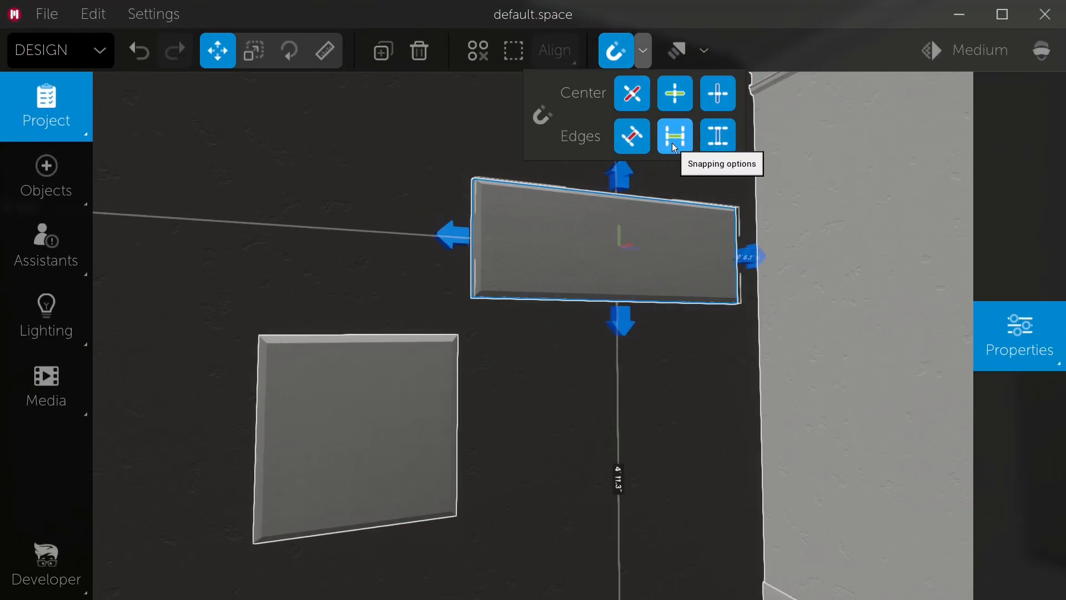
click(674, 136)
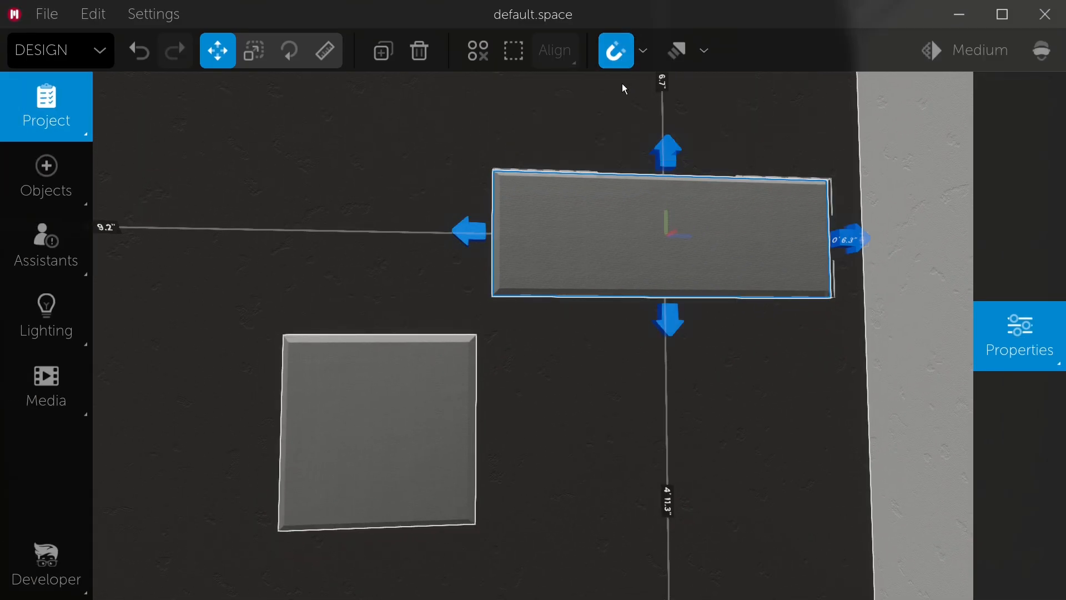
click(616, 50)
mouse_move(642, 50)
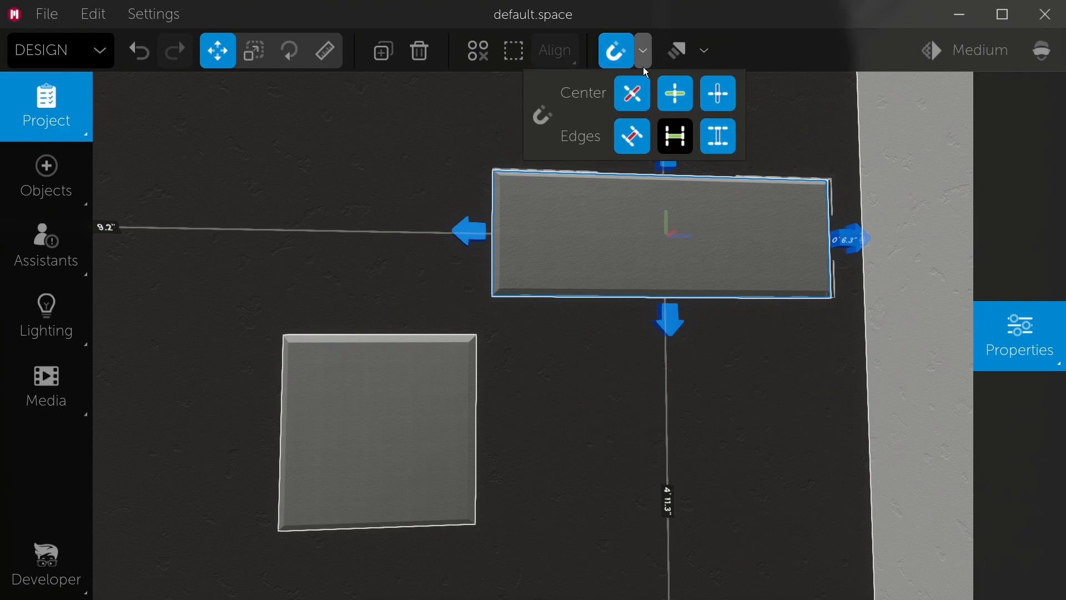
click(633, 136)
click(673, 136)
- Raise the horizontal panel near the corner to about 6' 5.9" above the floor, and turn snapping off
right_drag(668, 215, 684, 236)
drag(685, 241, 681, 136)
click(616, 50)
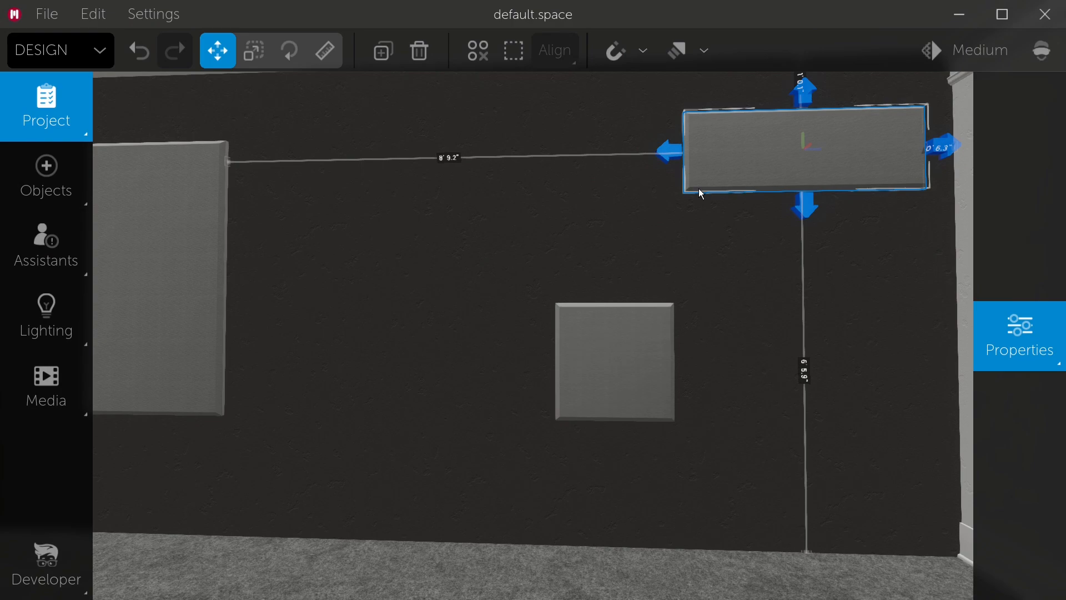
- Move the square panel freely up and left to about 5' 10.2" from the large panel
mouse_move(619, 39)
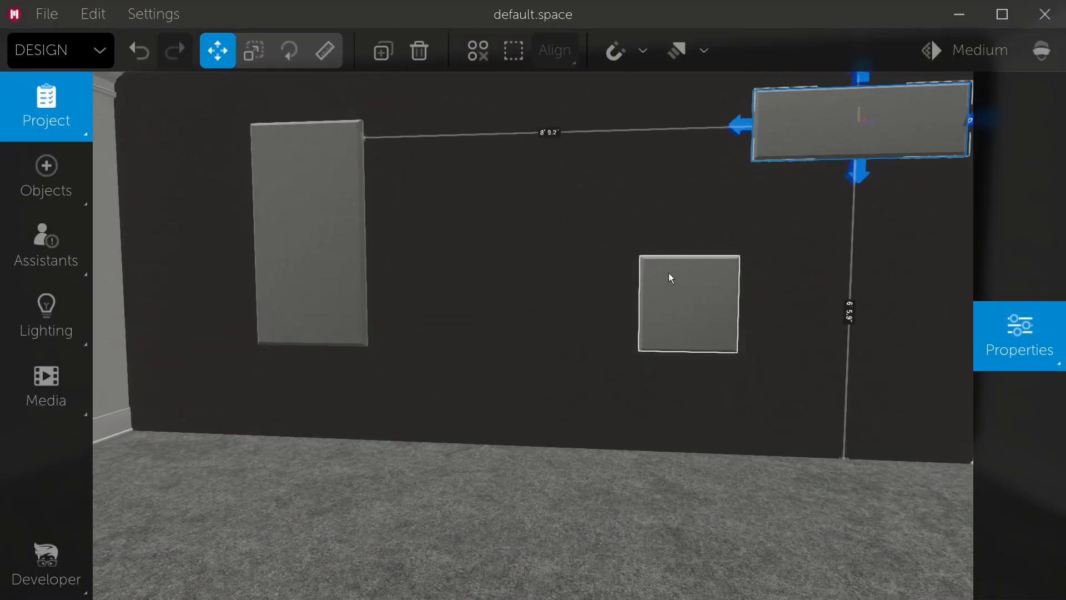
click(687, 312)
drag(687, 313, 662, 295)
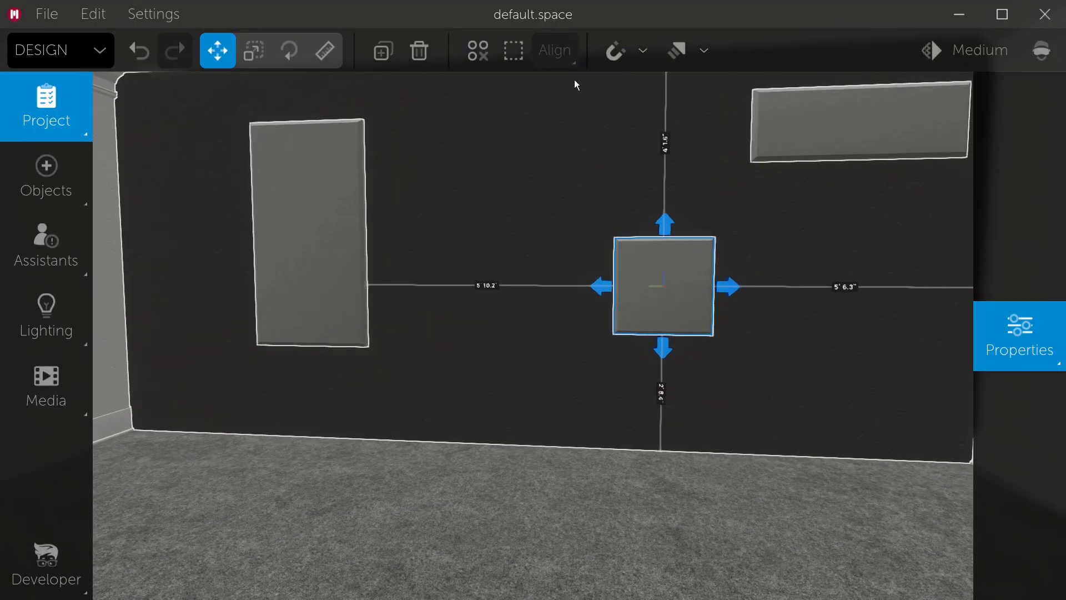
- Turn snapping on and move the square panel to about 2' 5.5" from the large panel, centered vertically on the wall
mouse_move(620, 51)
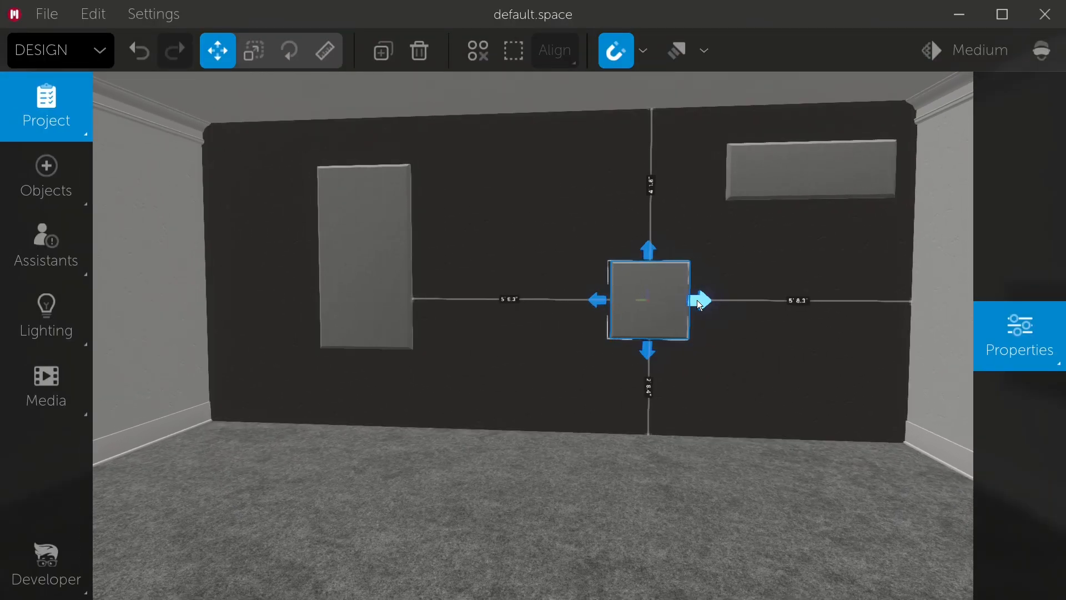
drag(698, 301, 688, 301)
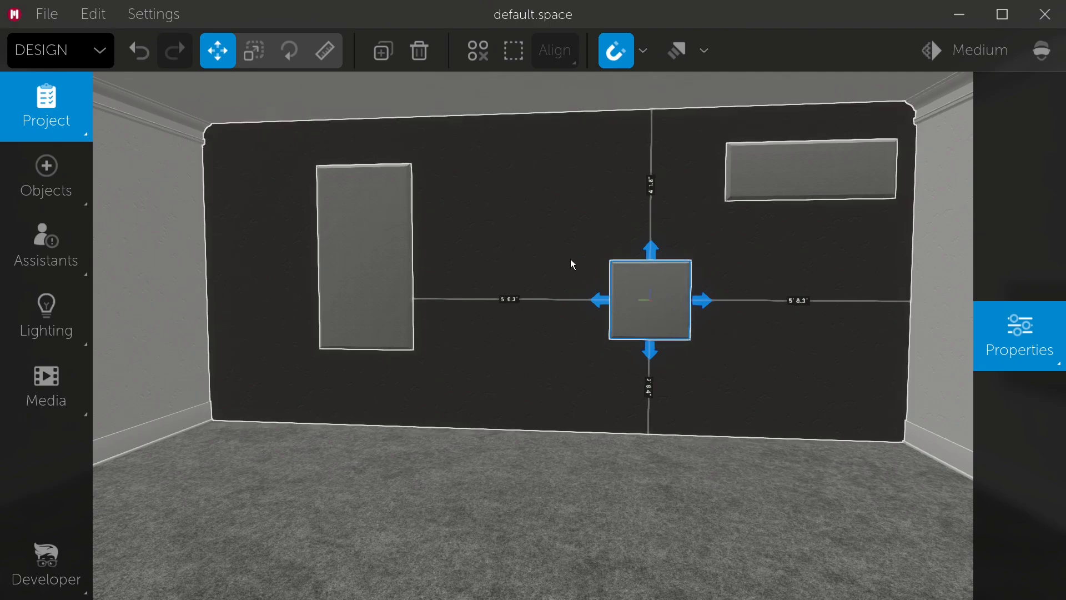
drag(651, 358, 645, 425)
drag(701, 374, 584, 381)
drag(538, 318, 545, 229)
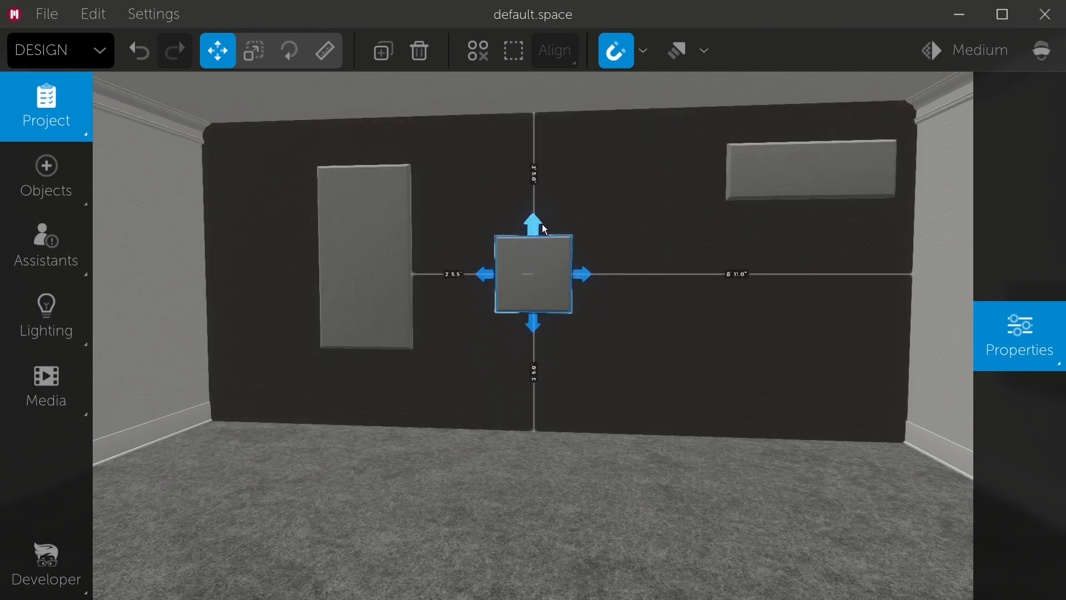